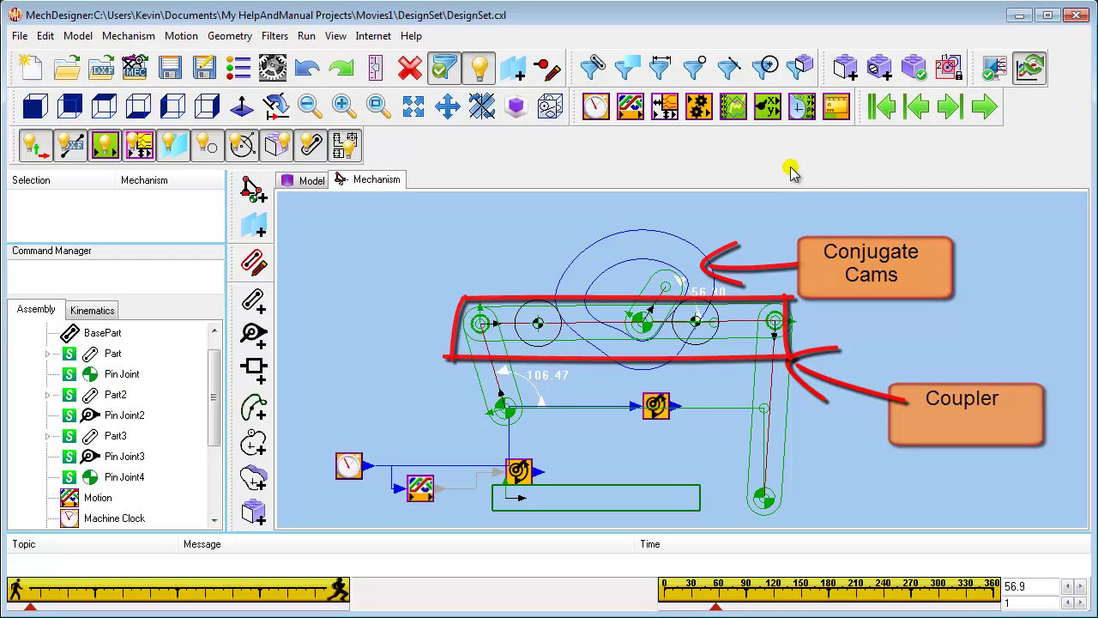
Cycle the mechanism to view its motion and return it to the zero machine angle
left_click(980, 110)
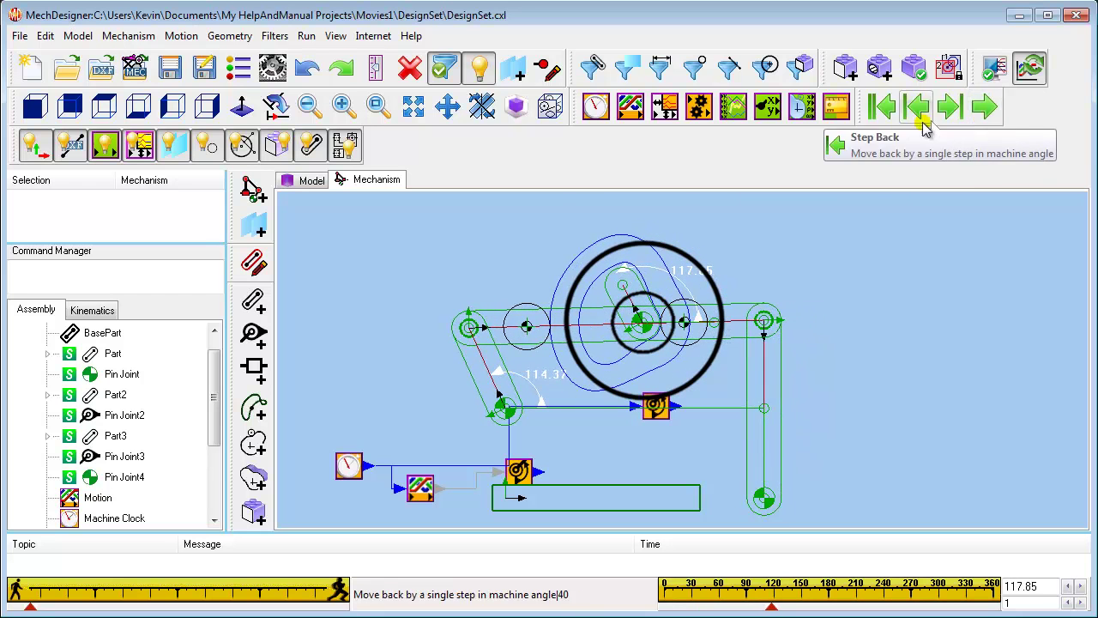
left_click(883, 107)
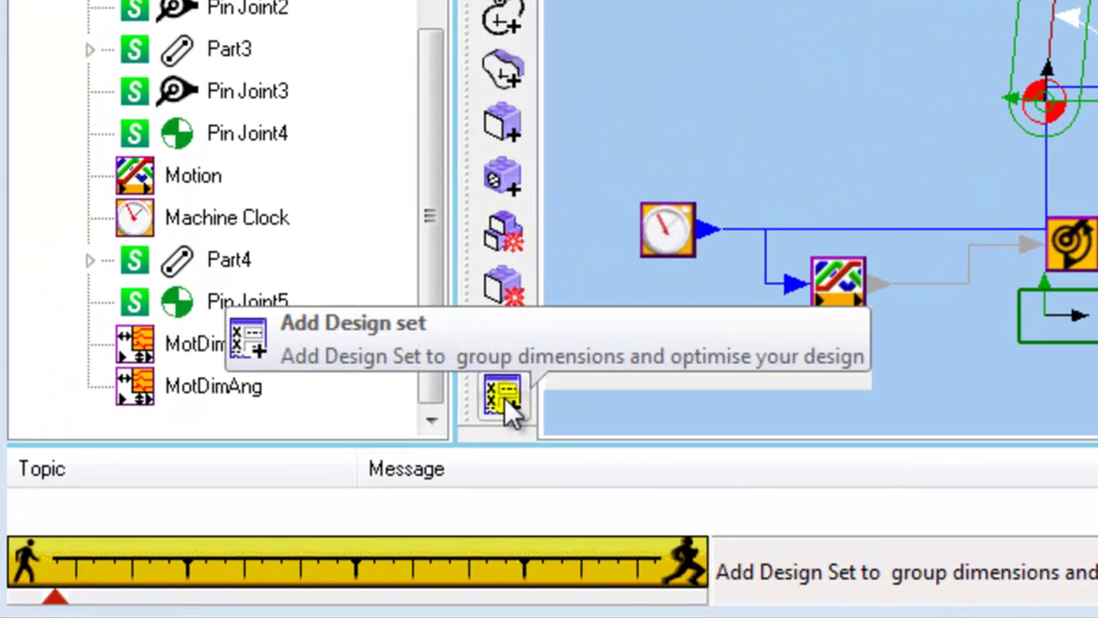
Add a design set to the mechanism and open it for editing, with its dialog fully in view
left_click(505, 397)
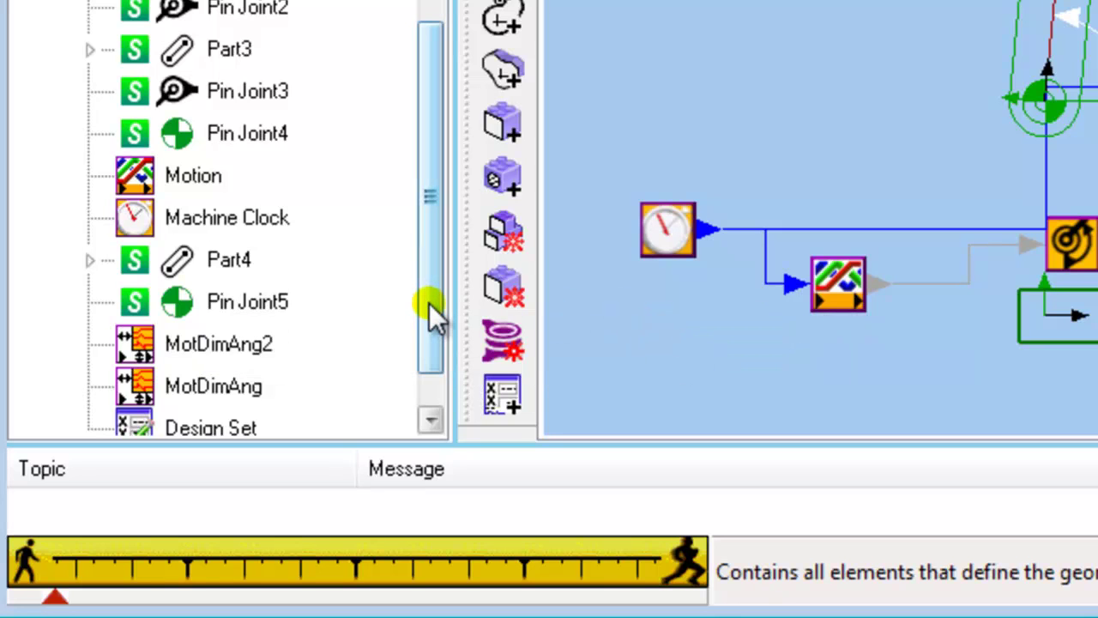
left_click_drag(429, 303, 430, 356)
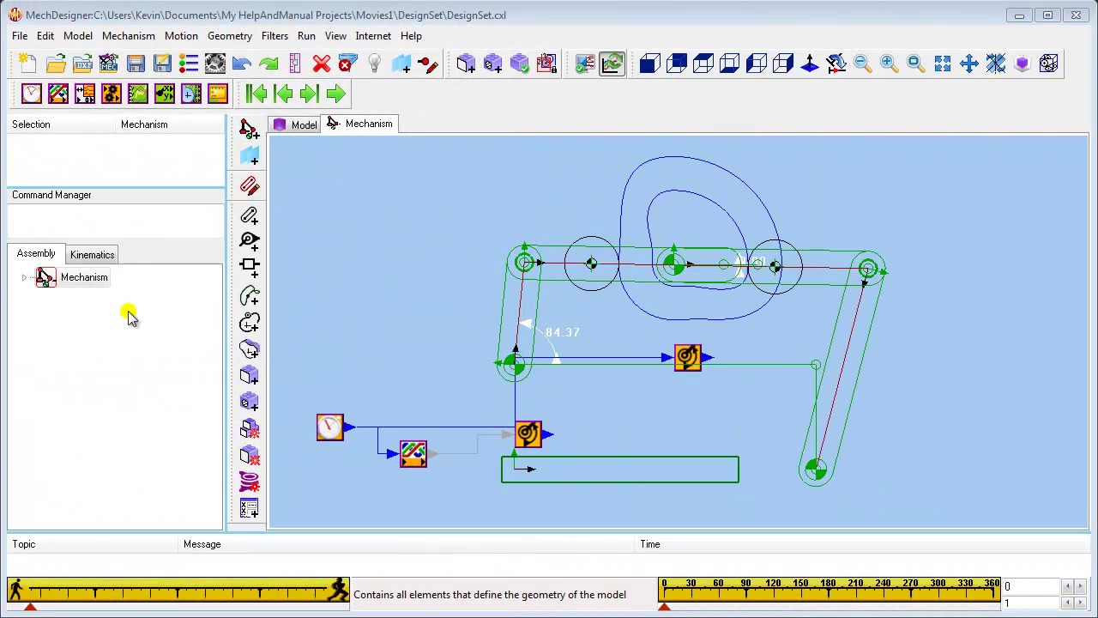
left_click(23, 278)
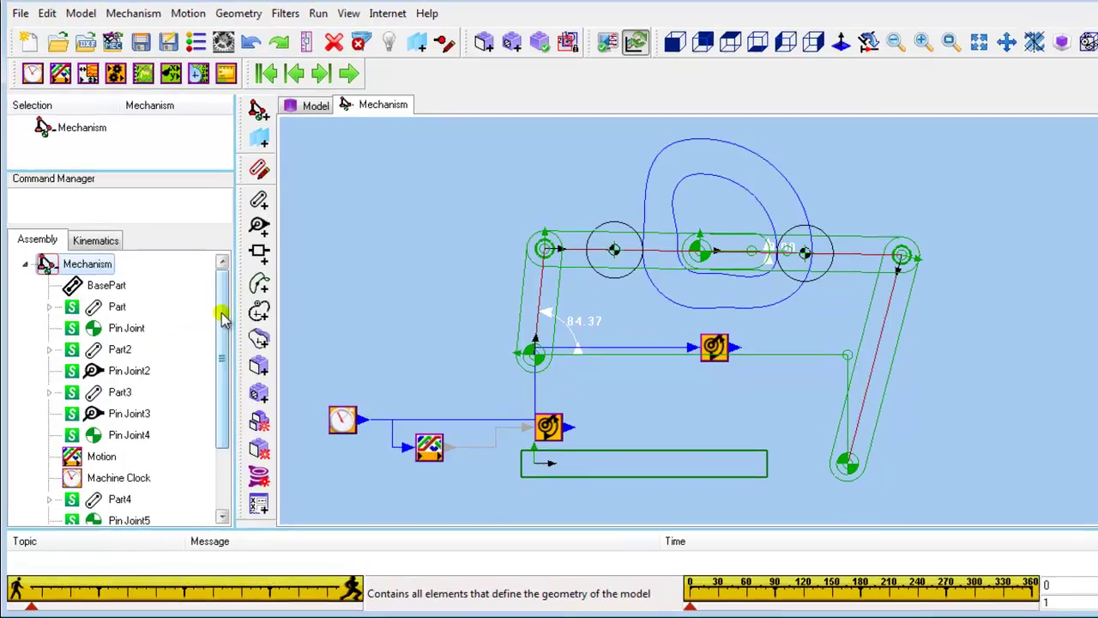
left_click_drag(221, 317, 217, 385)
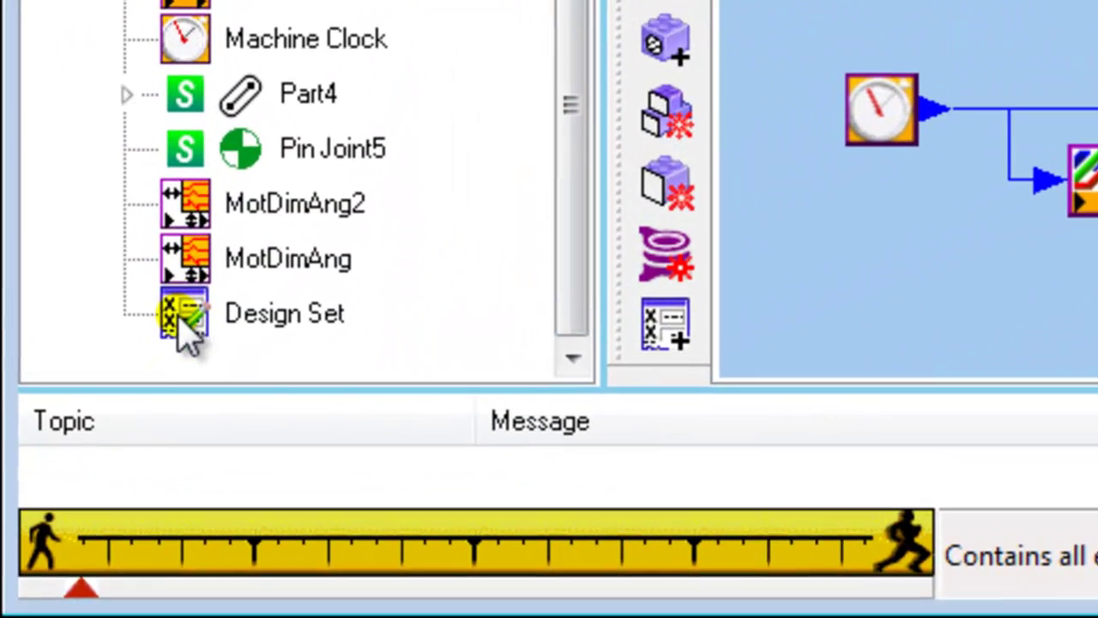
left_click(189, 333)
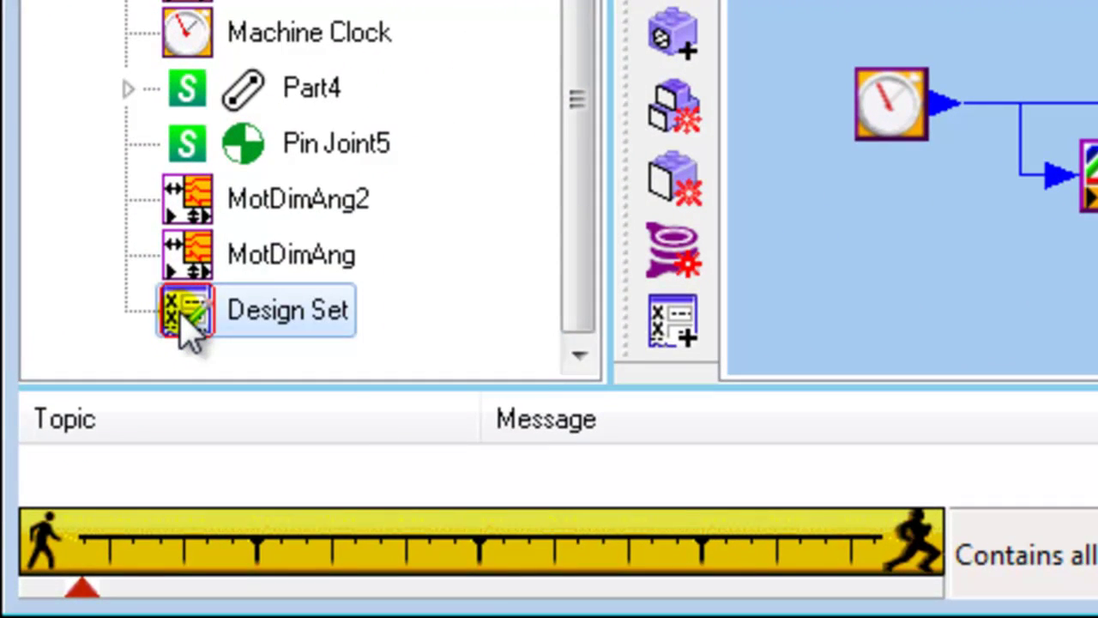
right_click(189, 333)
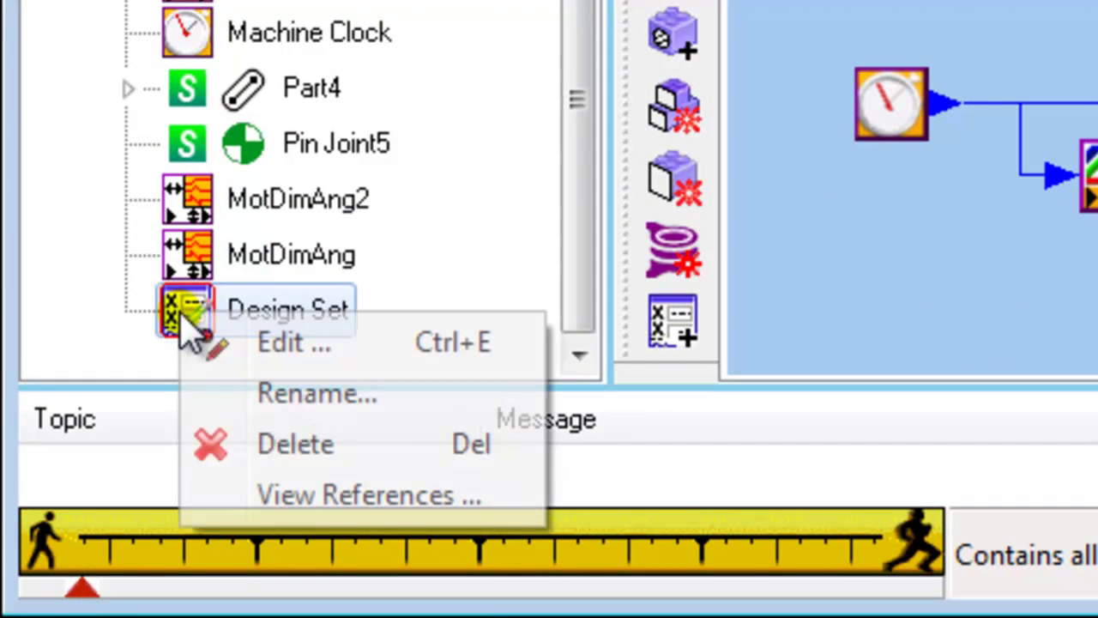
left_click(283, 343)
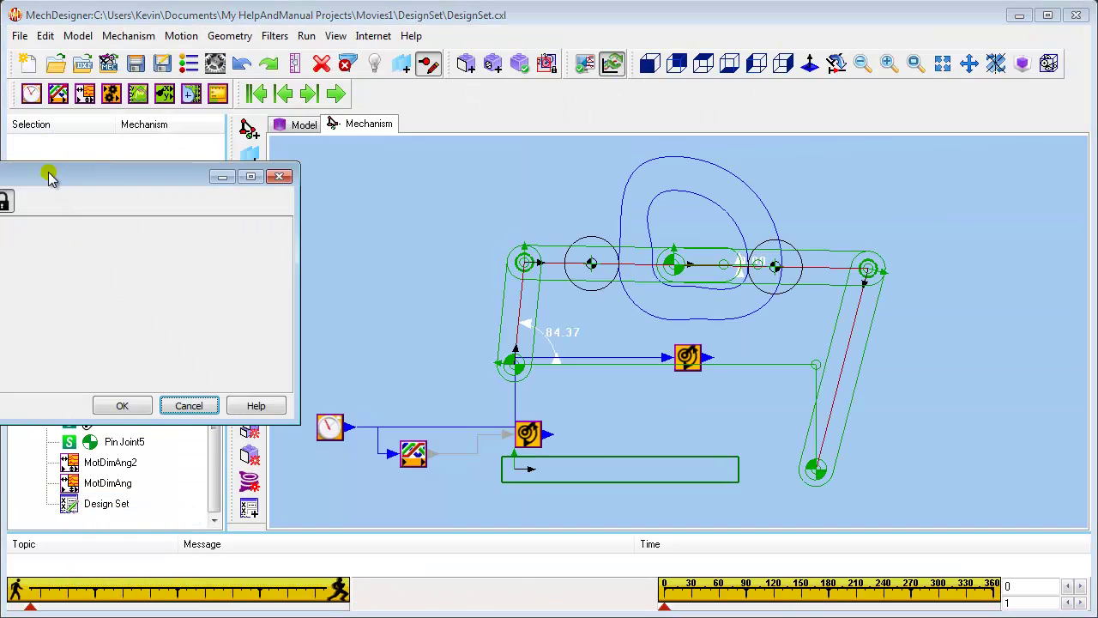
left_click_drag(49, 176, 338, 141)
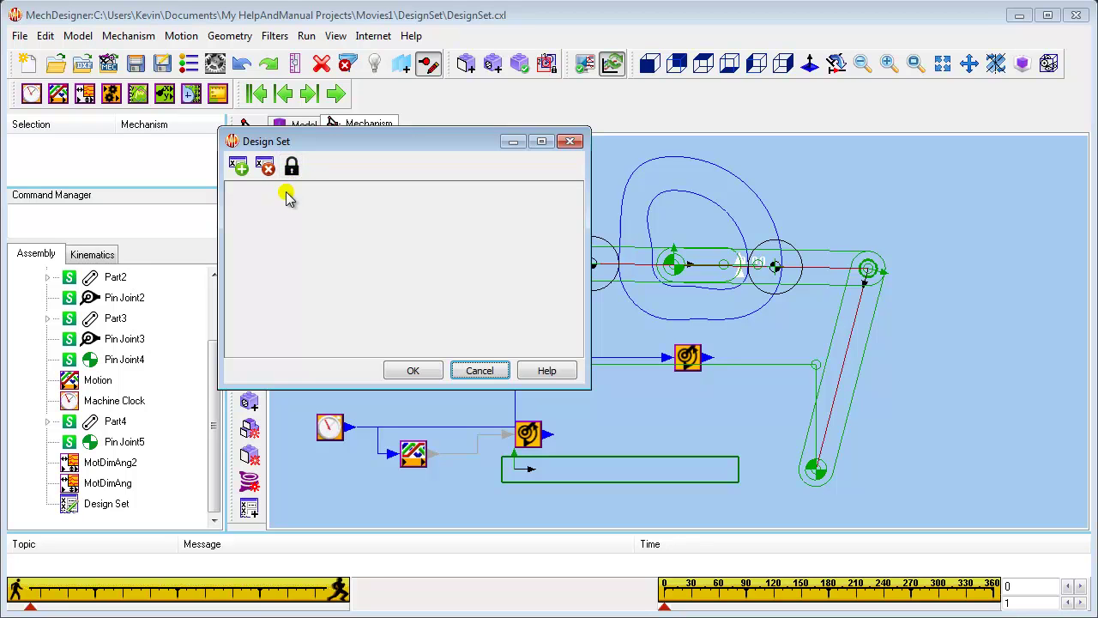
Add four empty dimension entries to the design set, then lock the dialog and minimise it
left_click(244, 172)
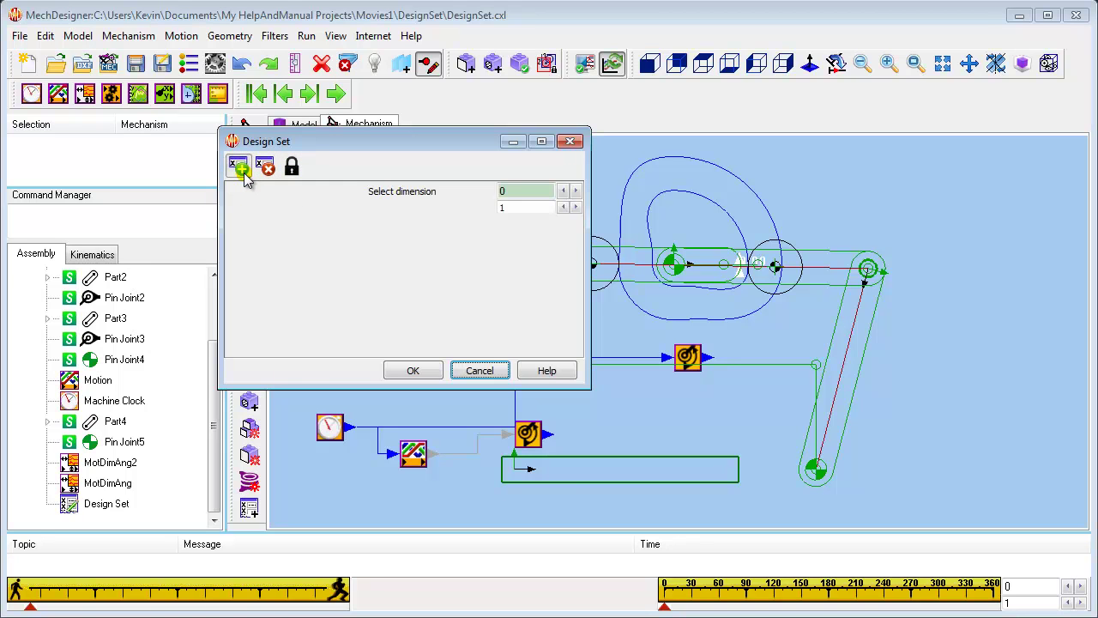
left_click(243, 172)
left_click(243, 173)
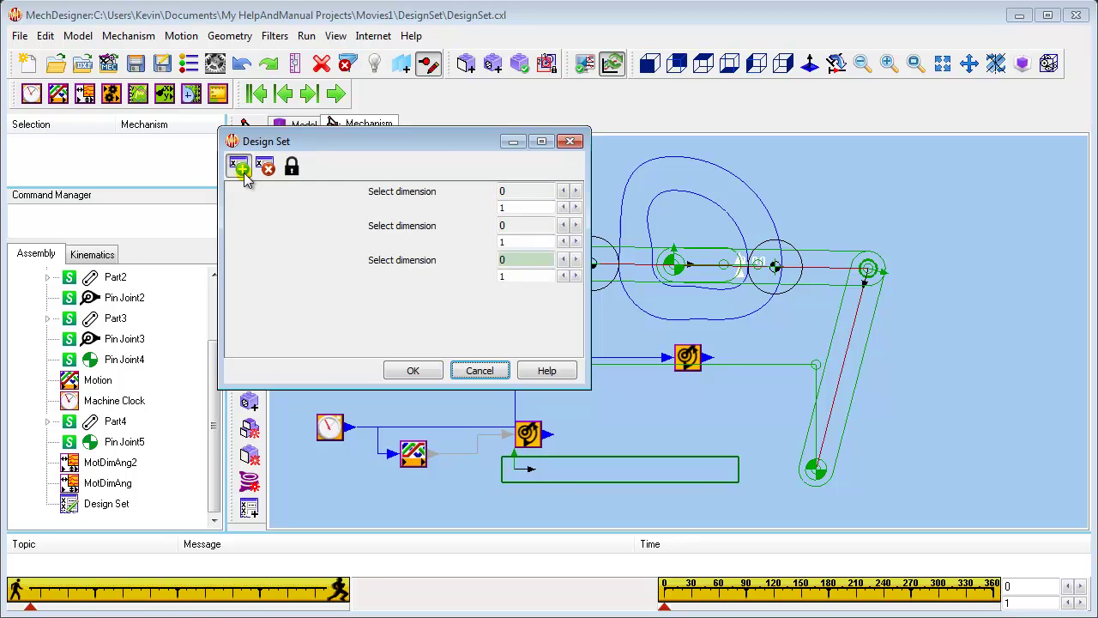
left_click(244, 172)
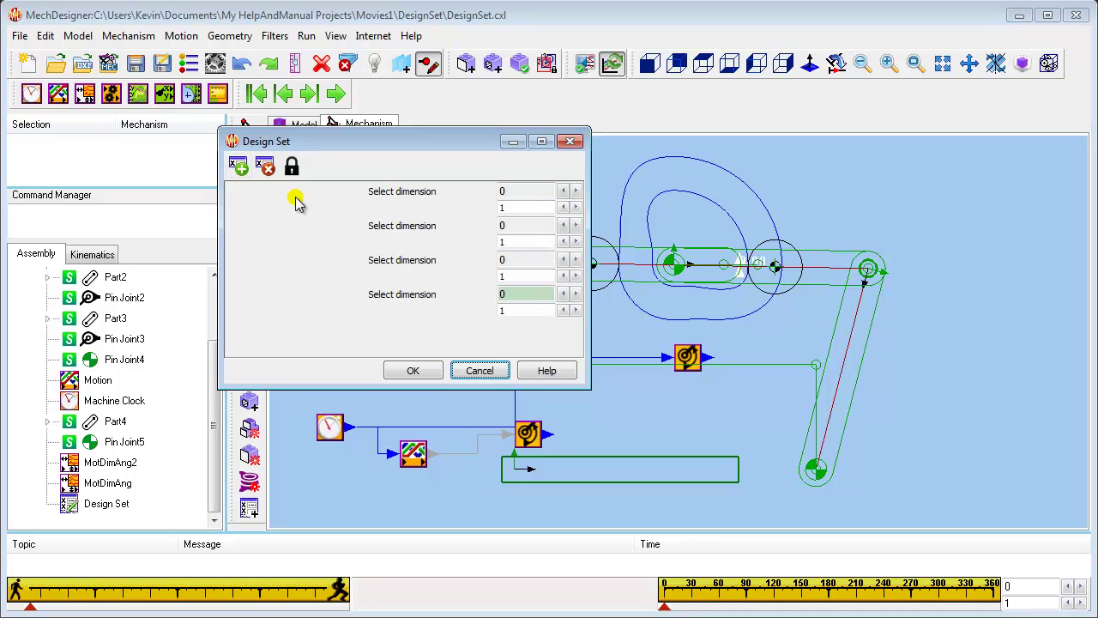
left_click(293, 168)
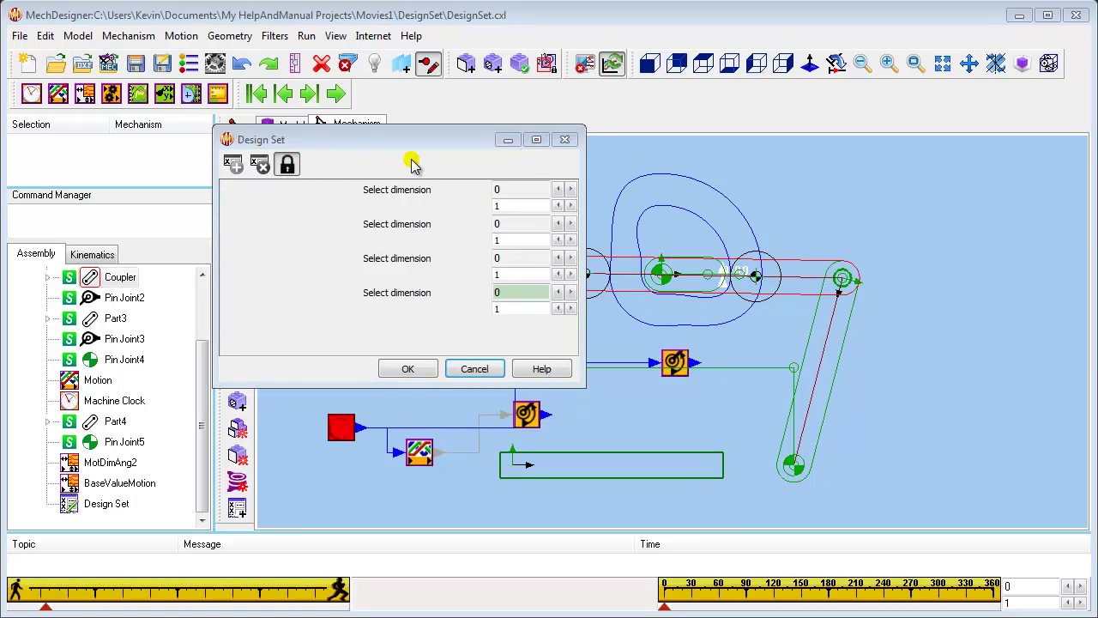
left_click(506, 140)
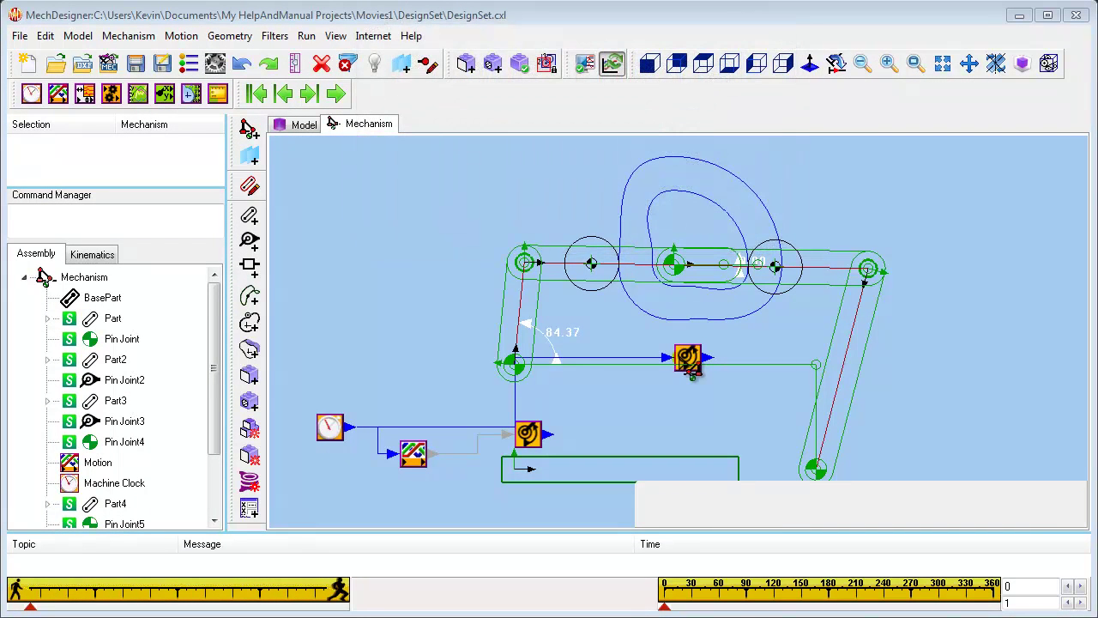
Rename Part2, the long link carrying the two cam followers, as Coupler
left_click(555, 286)
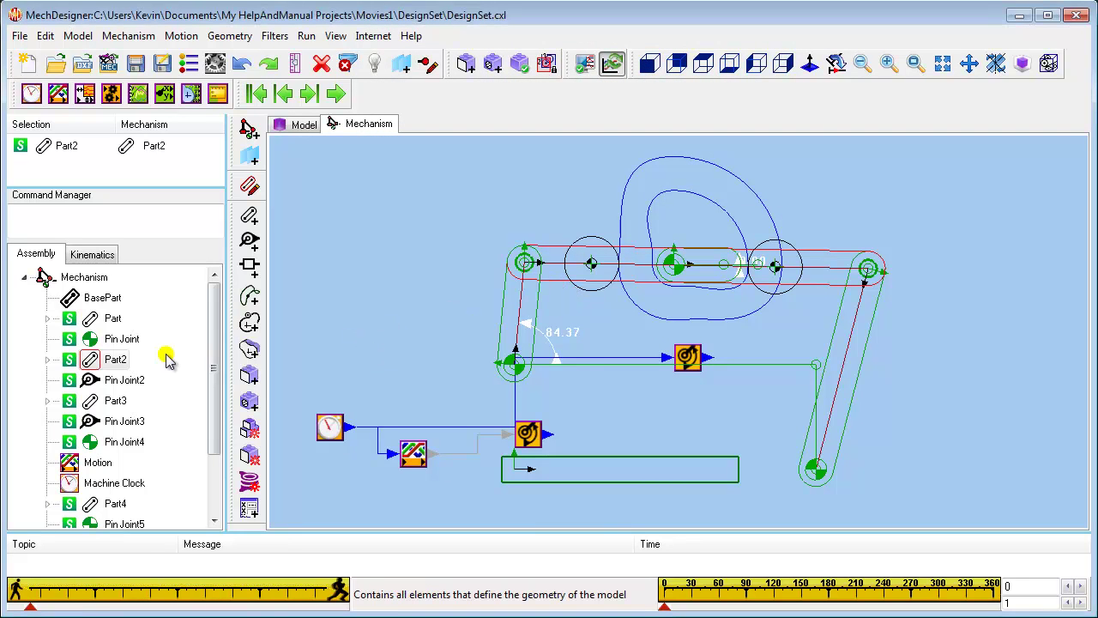
left_click(90, 360)
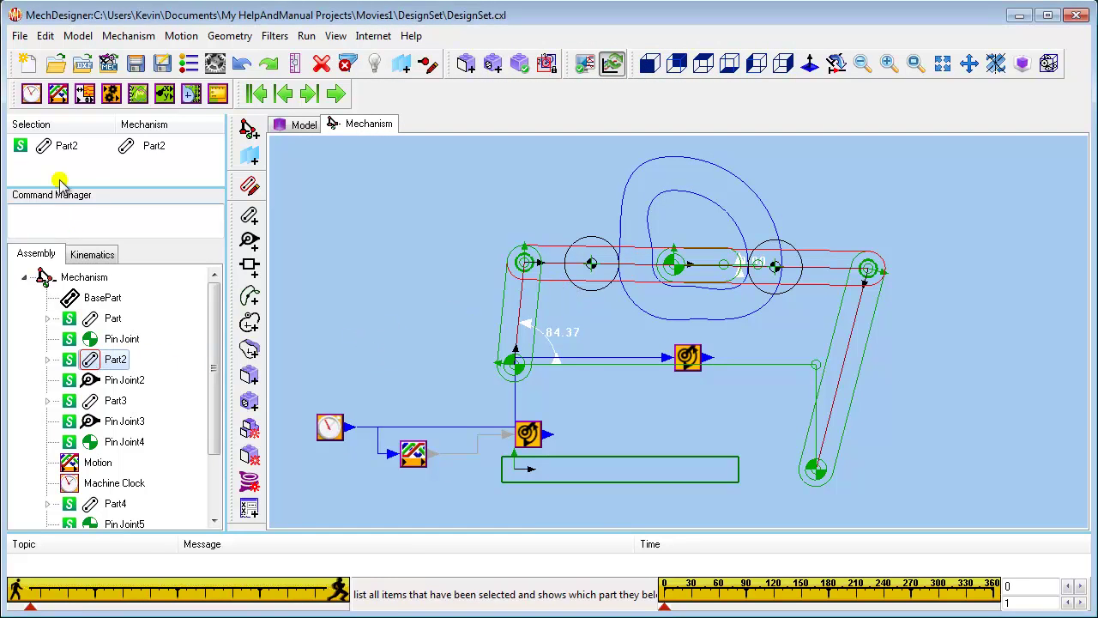
right_click(62, 152)
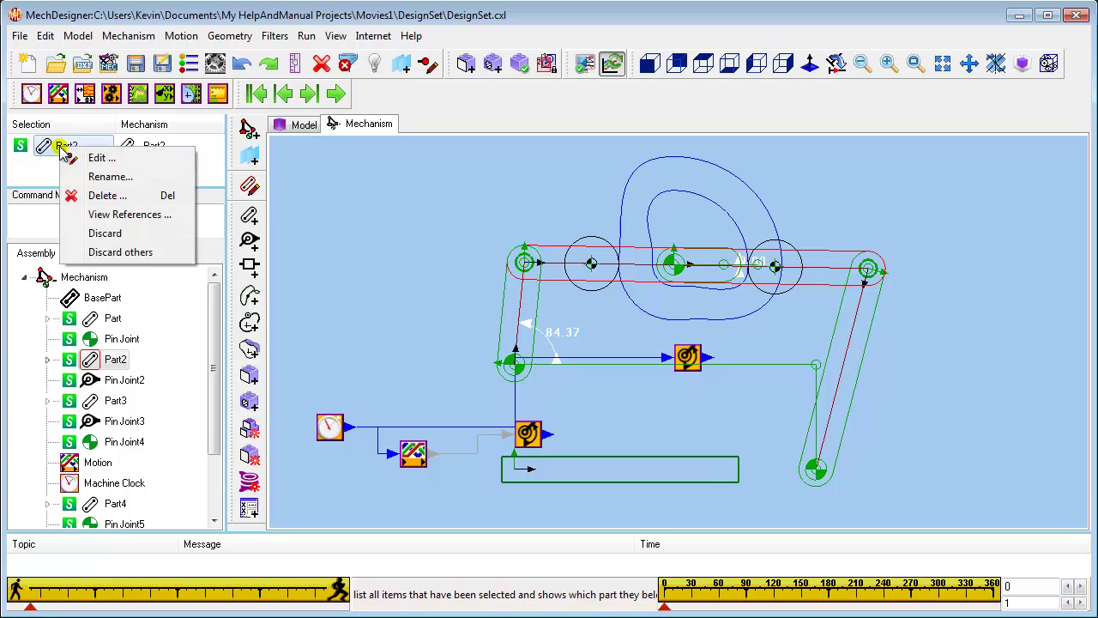
left_click(94, 177)
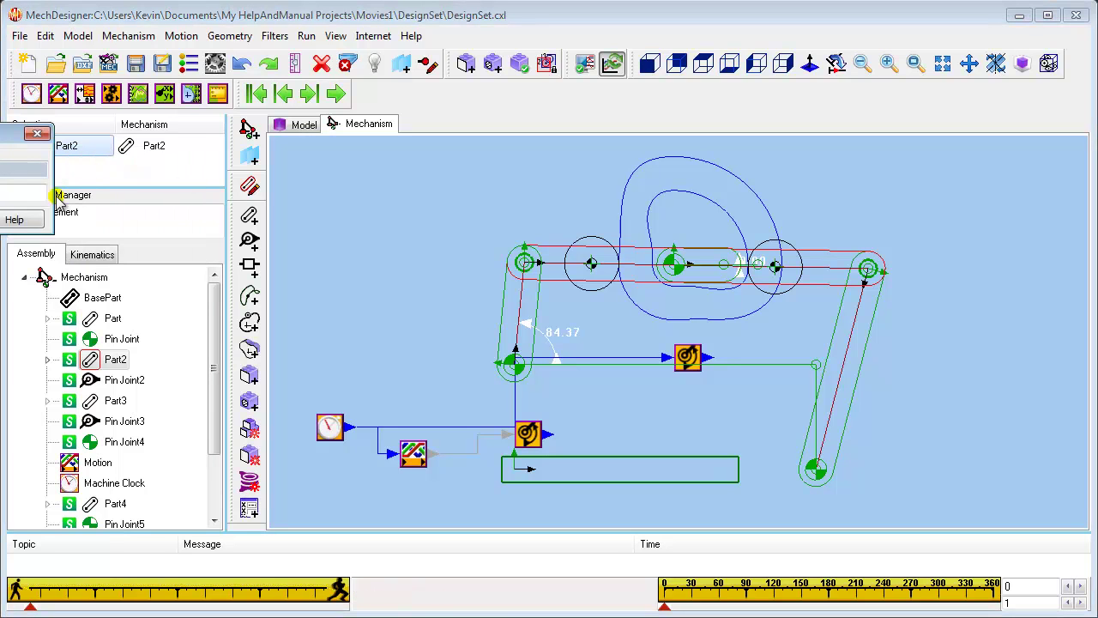
left_click_drag(18, 132, 155, 168)
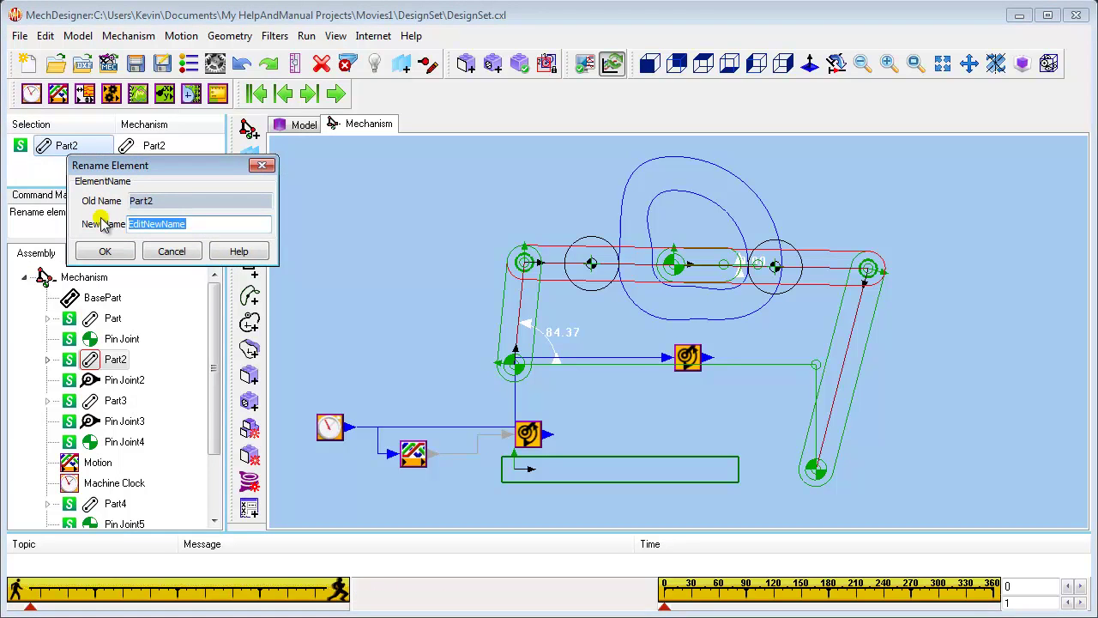
type("Coupler")
left_click(109, 249)
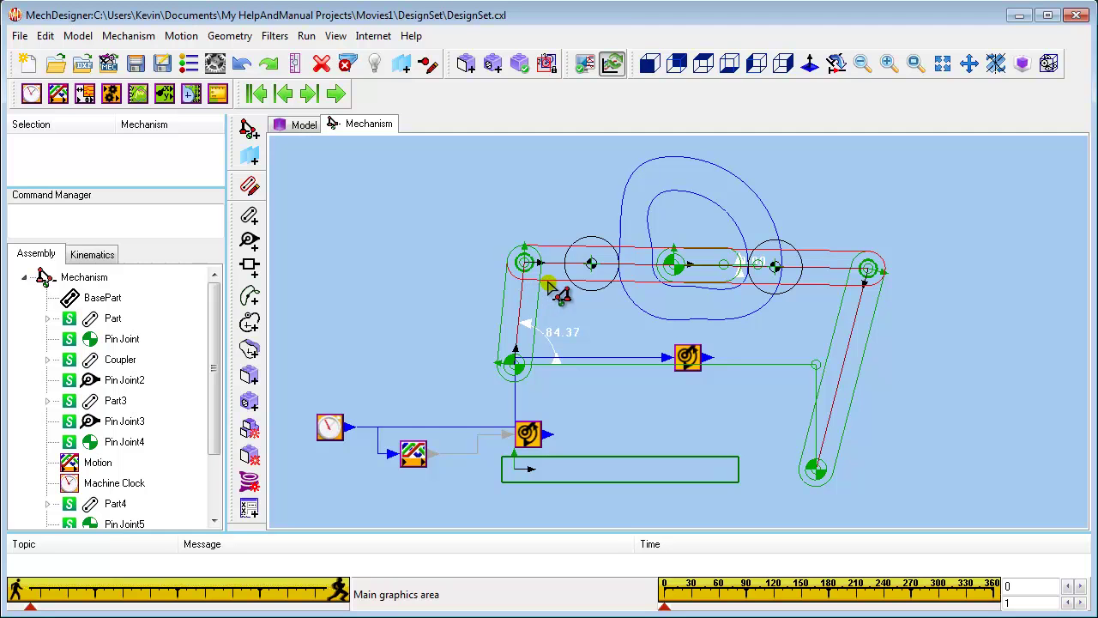
Open the Coupler for part editing and rename the dimension from its vertical axis to the nearer circle's centre as OffsetLeft
double_click(549, 287)
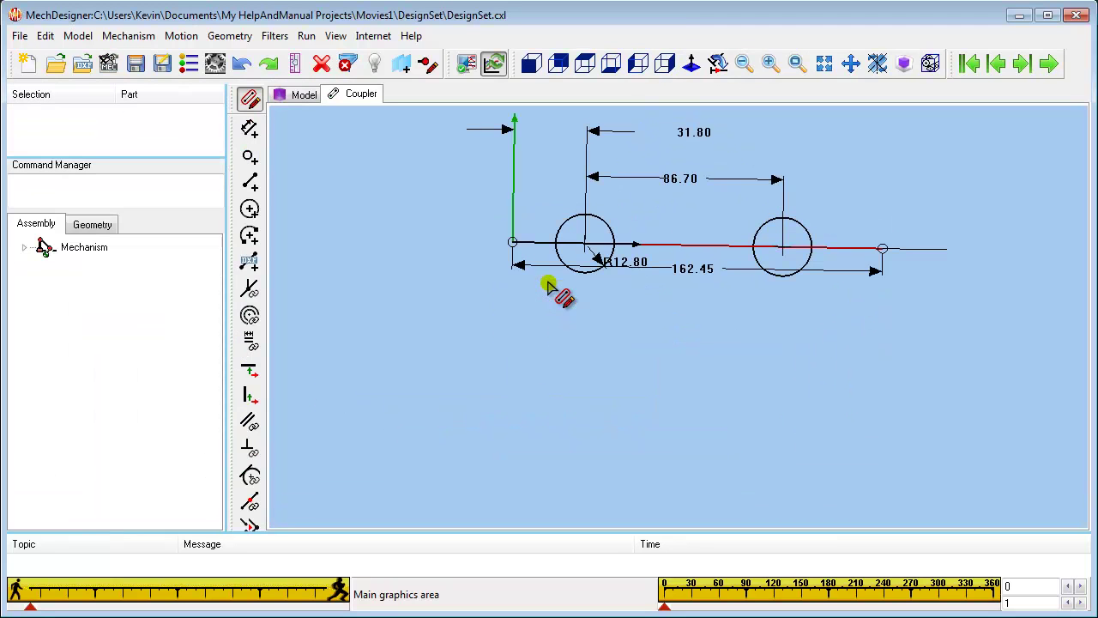
left_click(590, 133)
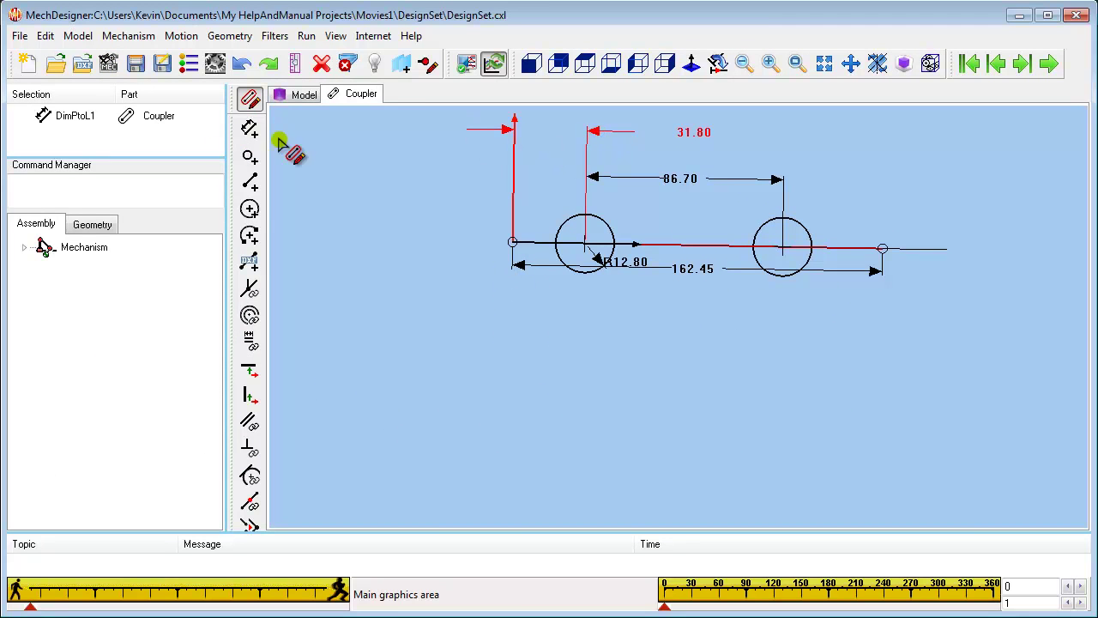
right_click(66, 120)
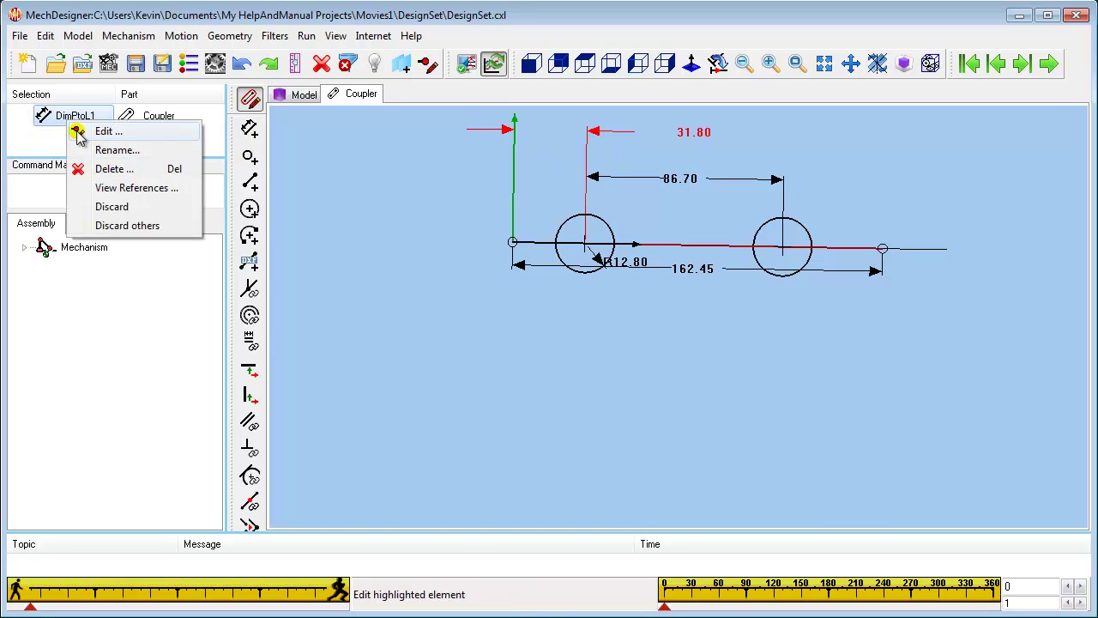
left_click(91, 148)
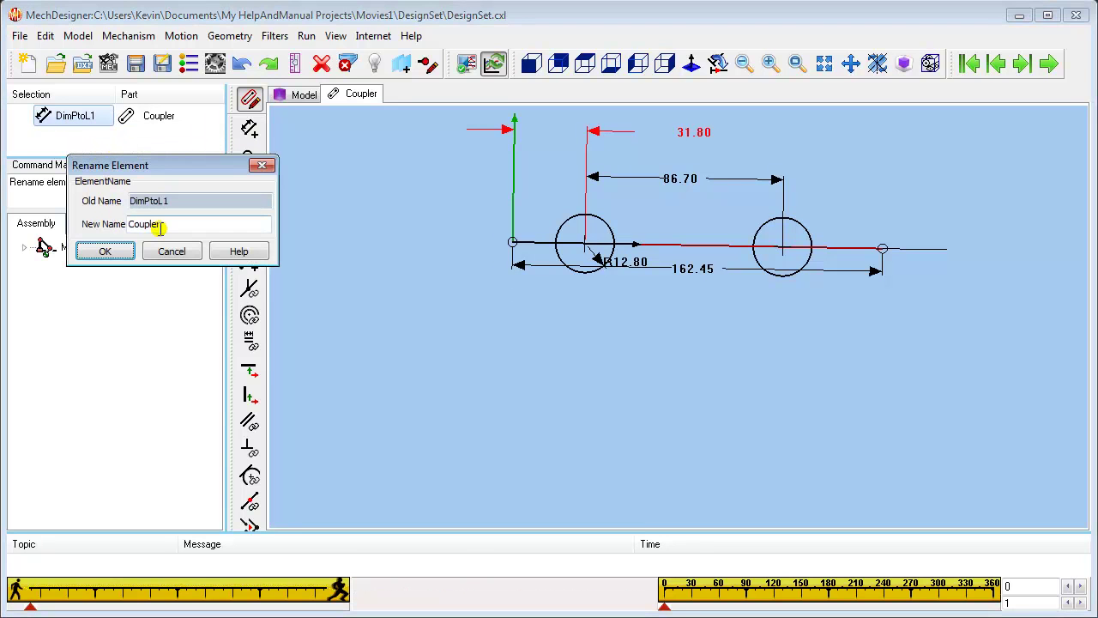
left_click_drag(158, 226, 112, 225)
type("OffsetLeft")
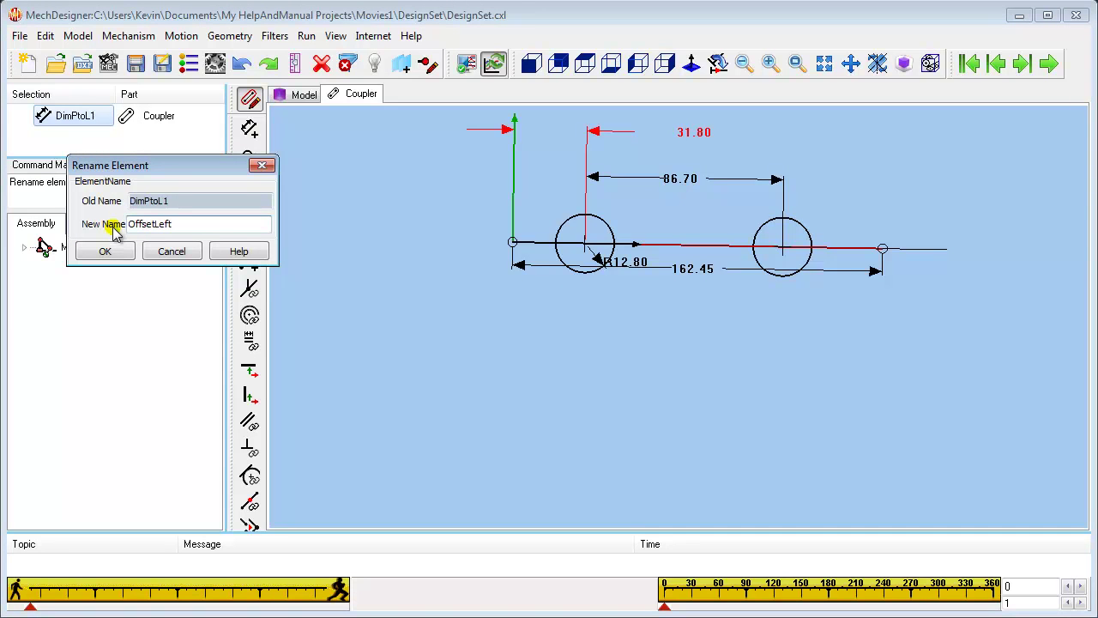
left_click(108, 250)
Rename the Coupler's dimension between the two circle centres as Separation
left_click(595, 178)
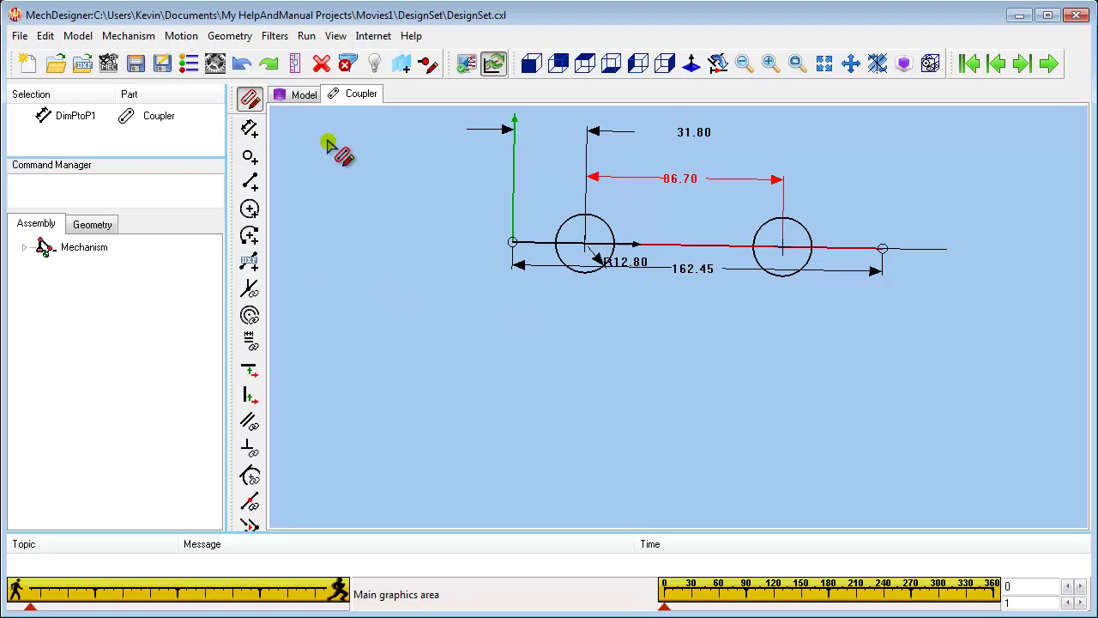
right_click(69, 123)
left_click(73, 79)
type("OffsetLeft")
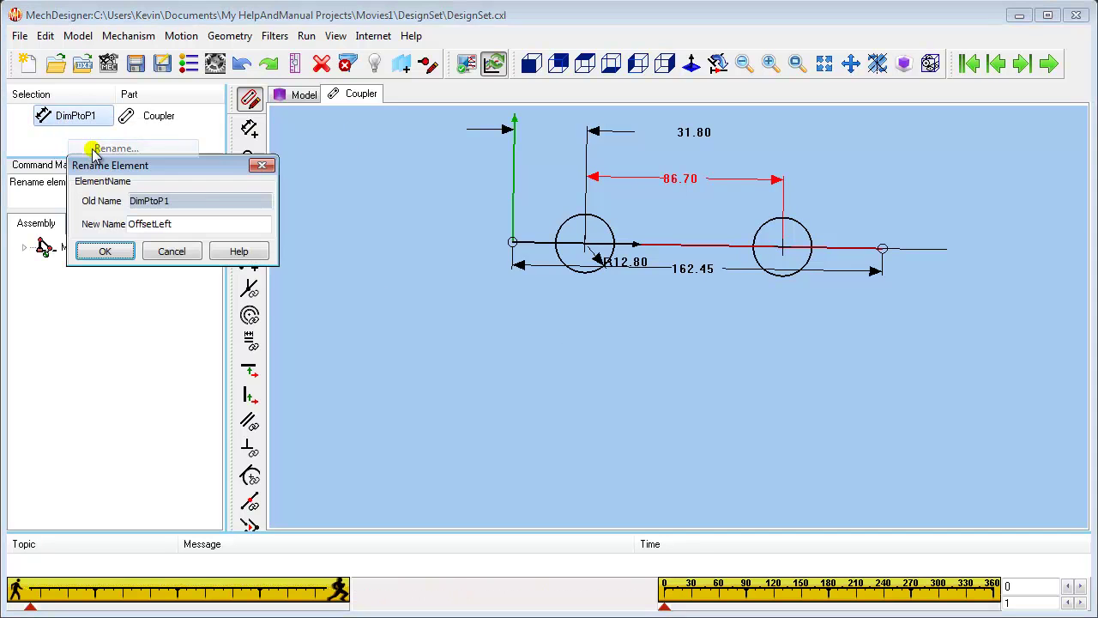
left_click_drag(173, 223, 109, 225)
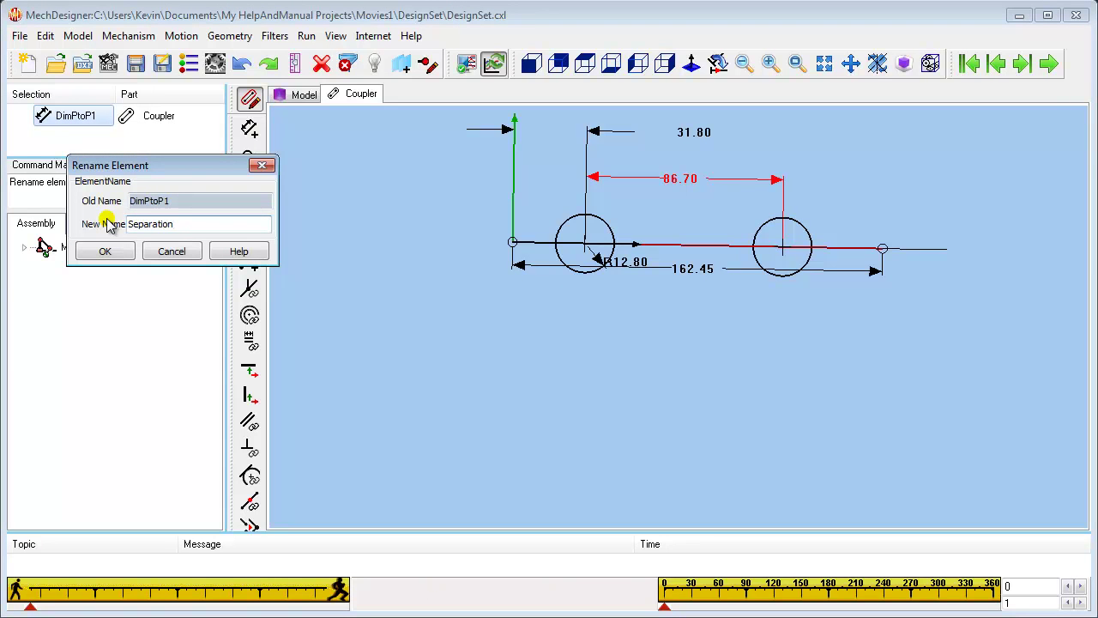
left_click(117, 251)
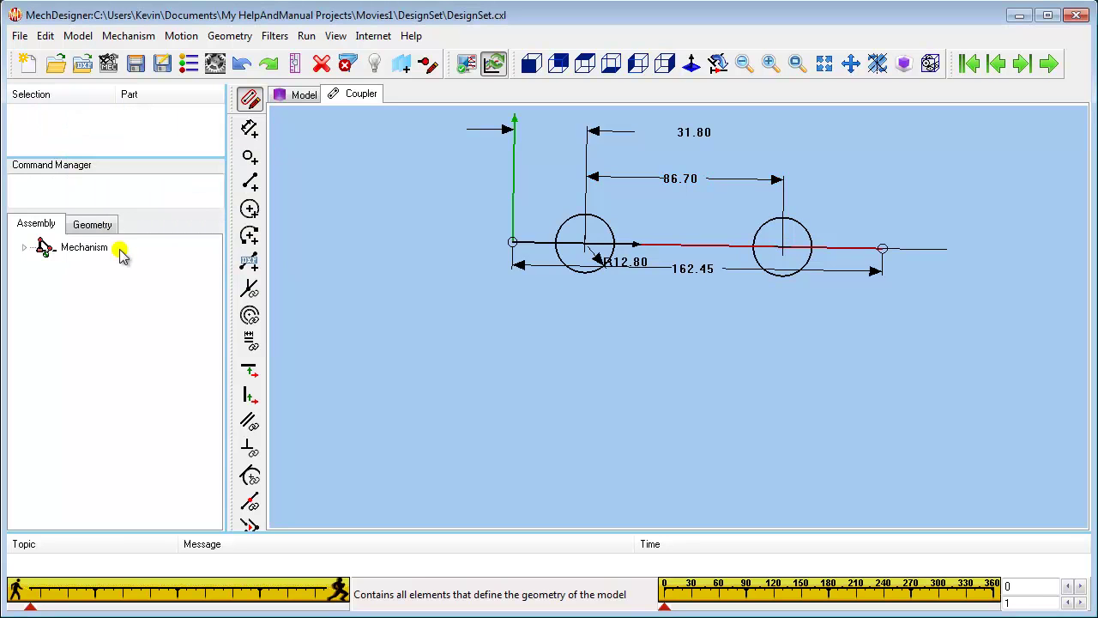
Rename the radius dimension of the Coupler's circle nearer the vertical axis as CamFollowerRadius
left_click(598, 258)
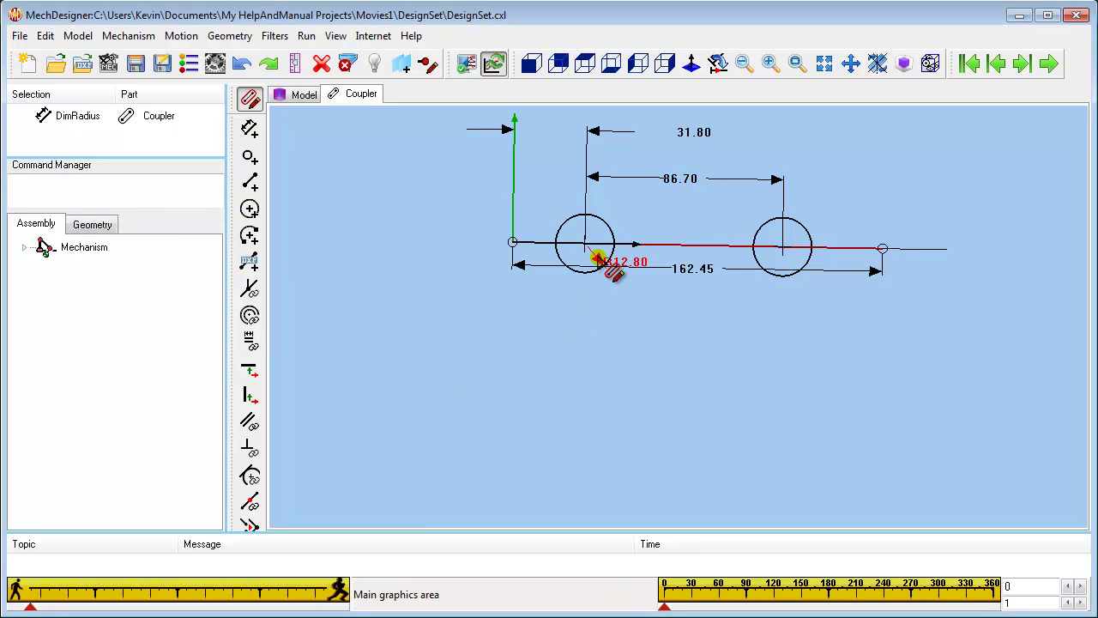
right_click(73, 124)
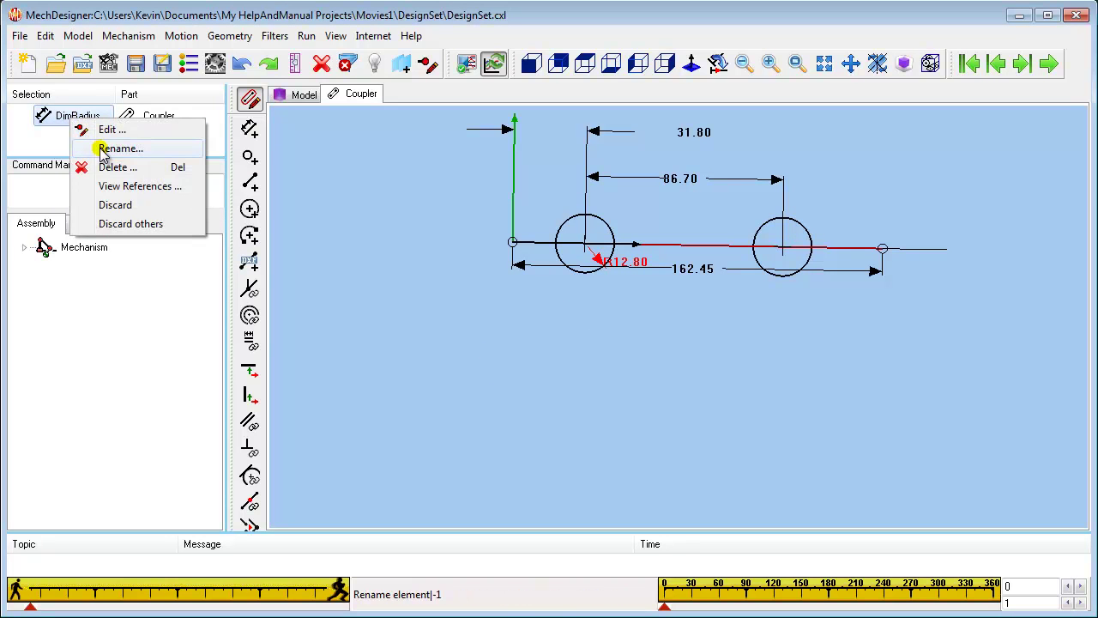
left_click(110, 149)
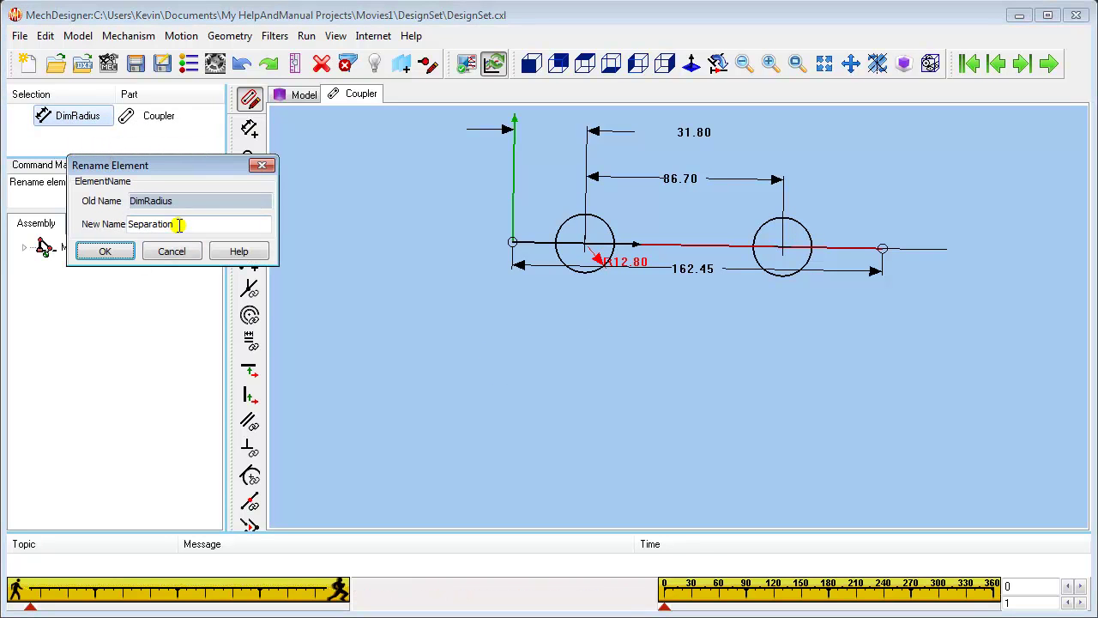
left_click_drag(180, 223, 122, 222)
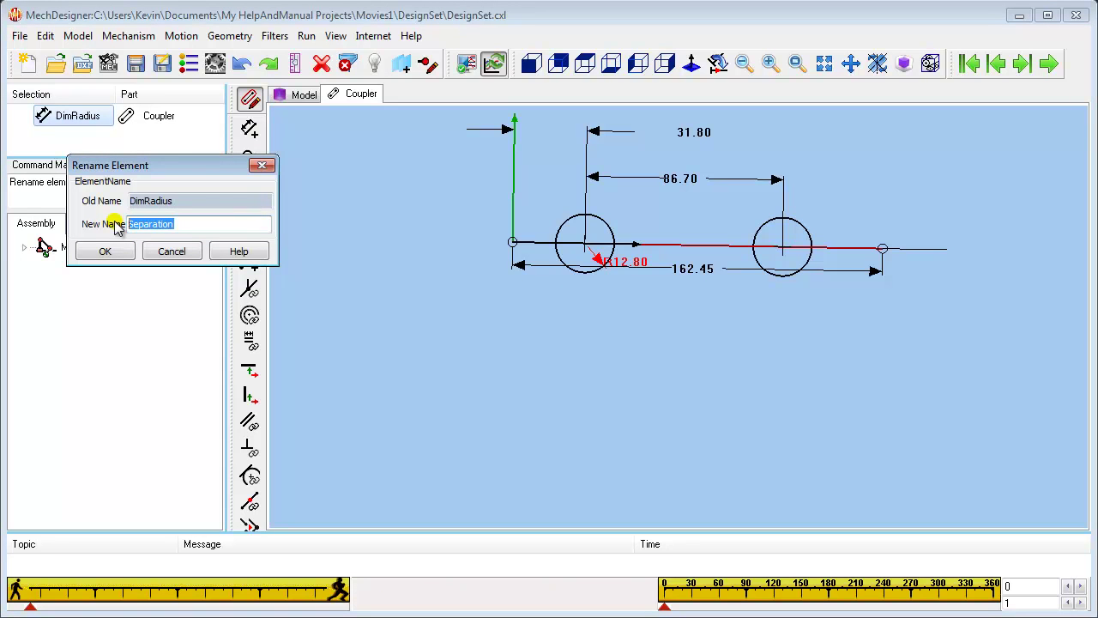
type("CamFollowerRadius")
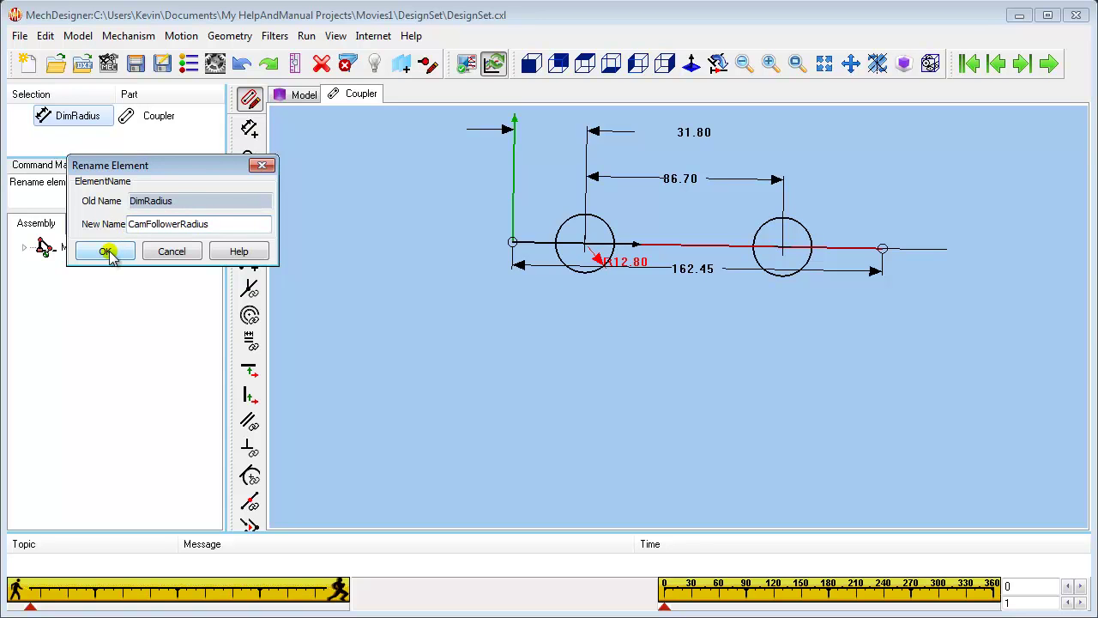
left_click(105, 251)
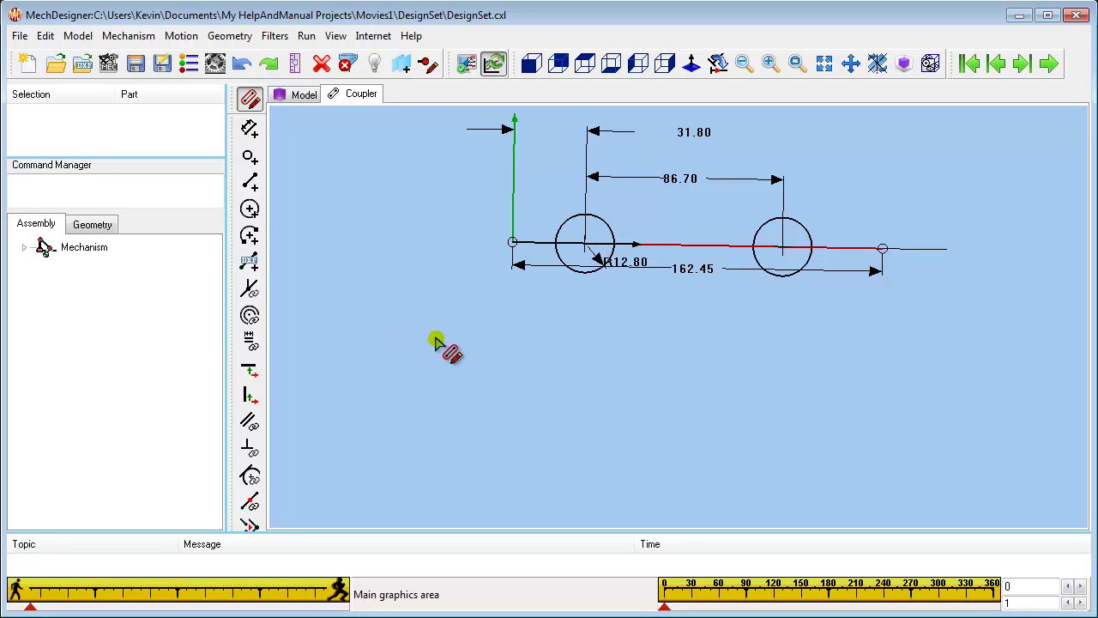
Return to the mechanism and rename the motion angle dimension at the left rocker's ground pivot as BaseValueMotion
double_click(529, 247)
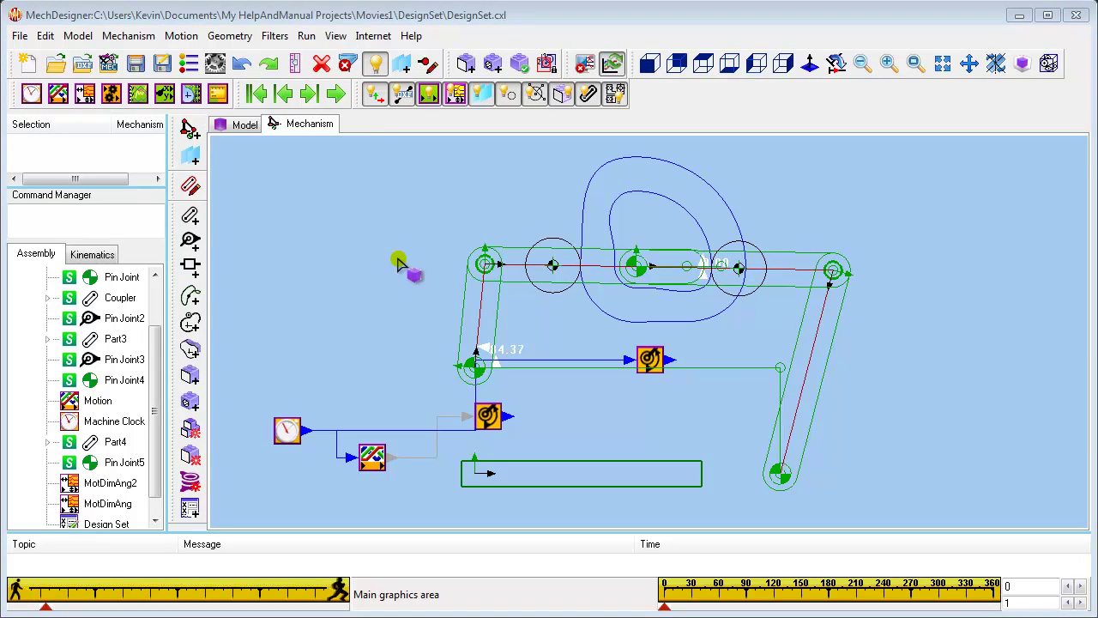
left_click(499, 358)
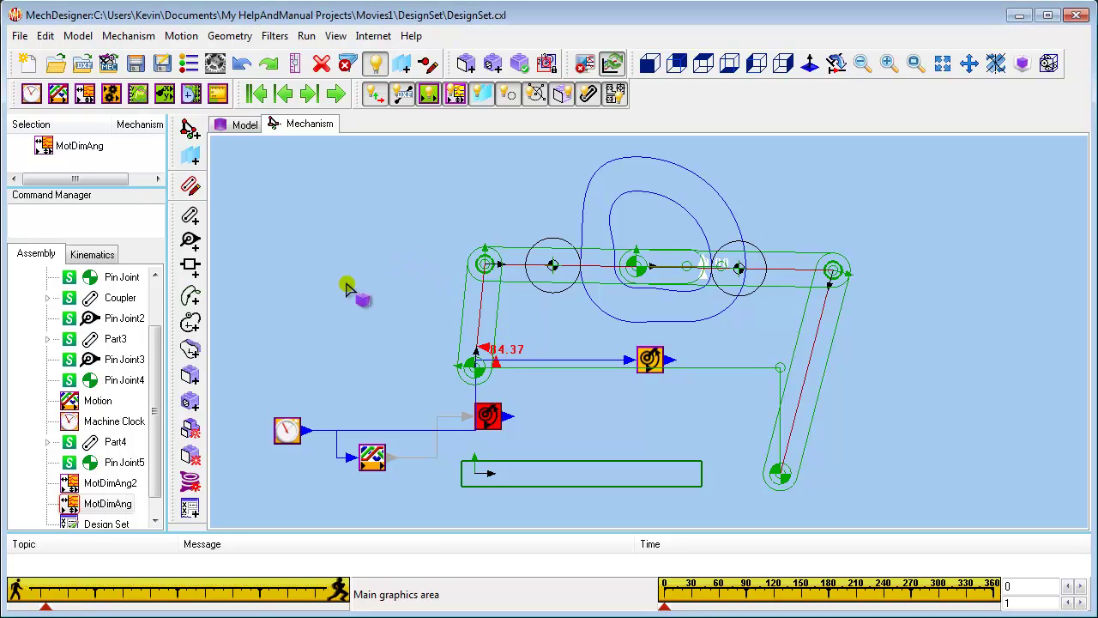
left_click(73, 151)
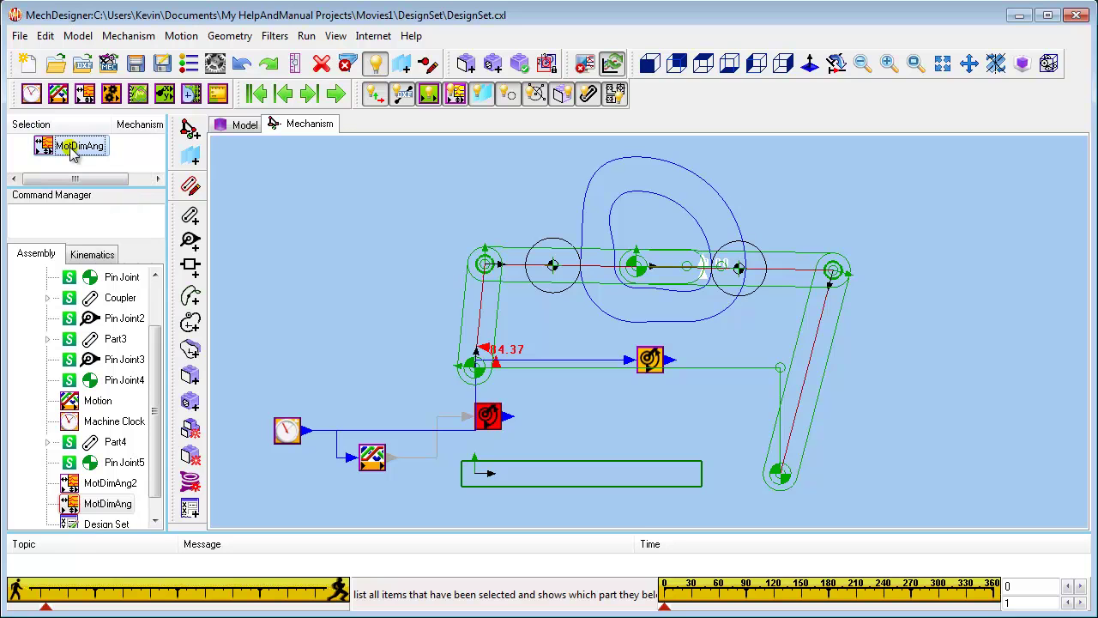
right_click(73, 151)
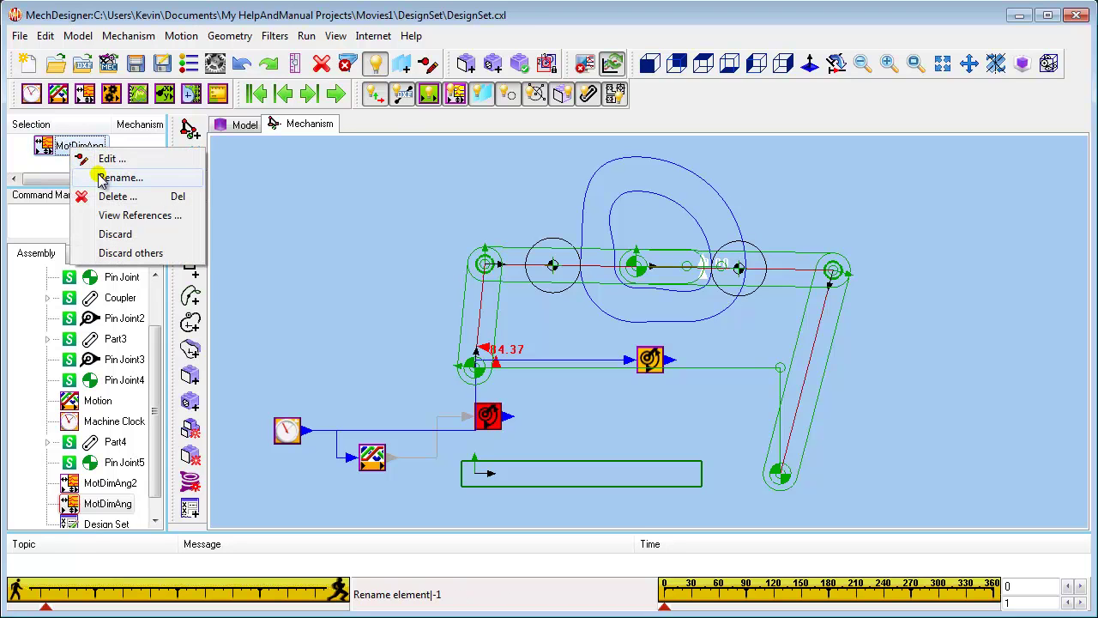
left_click(99, 178)
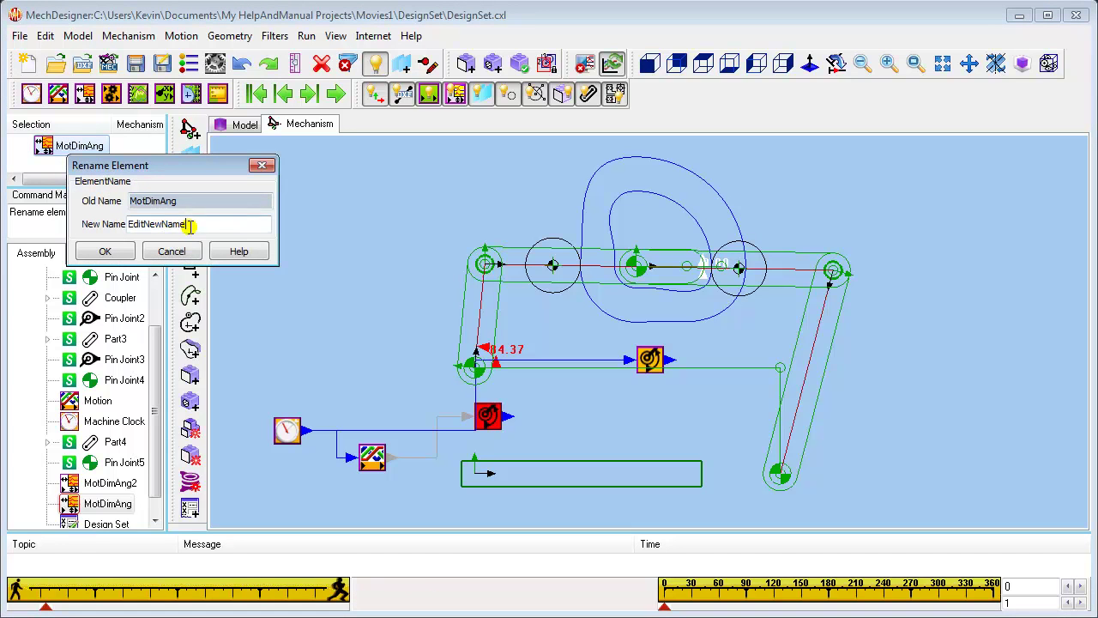
left_click_drag(183, 223, 107, 220)
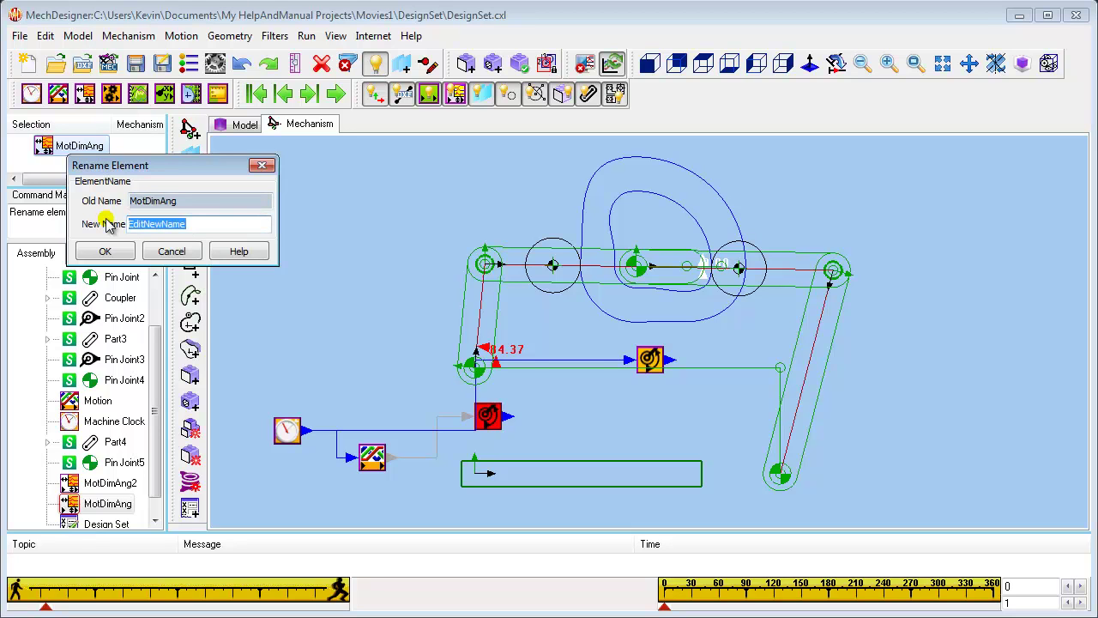
type("BaseValueMotion")
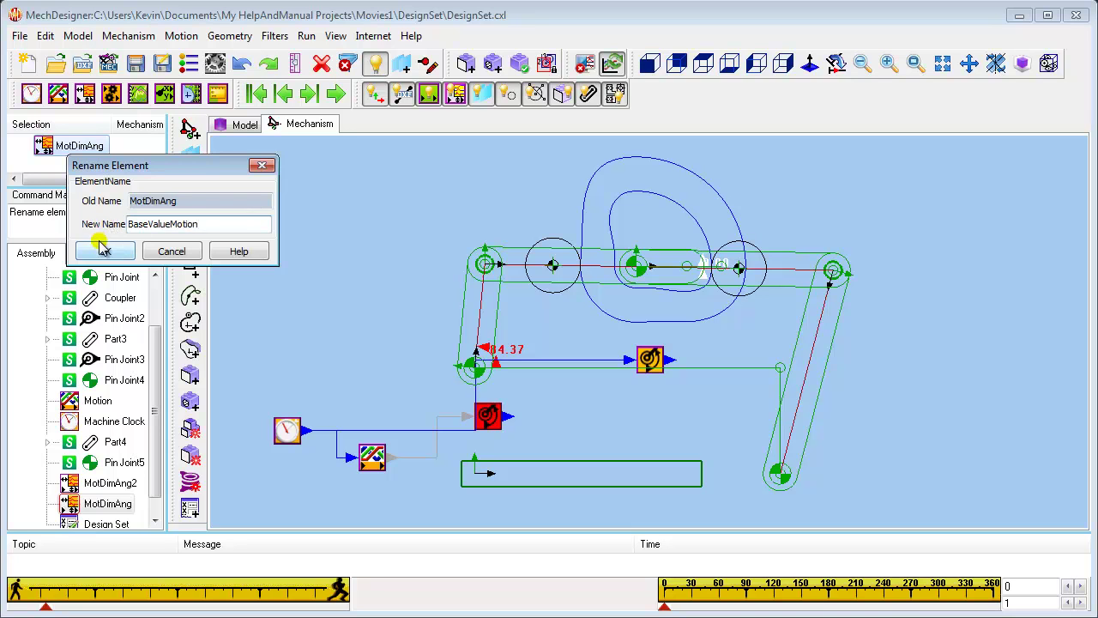
left_click(102, 251)
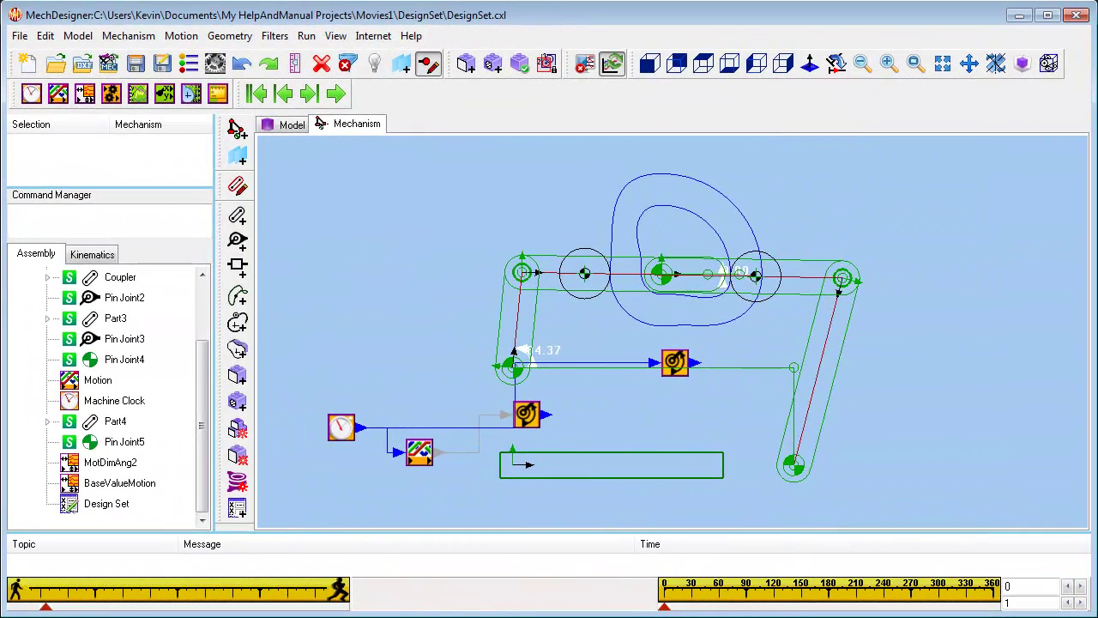
Reopen the design set for dimension selection and assign the BaseValueMotion angle at the left rocker's pivot to its first entry
double_click(107, 503)
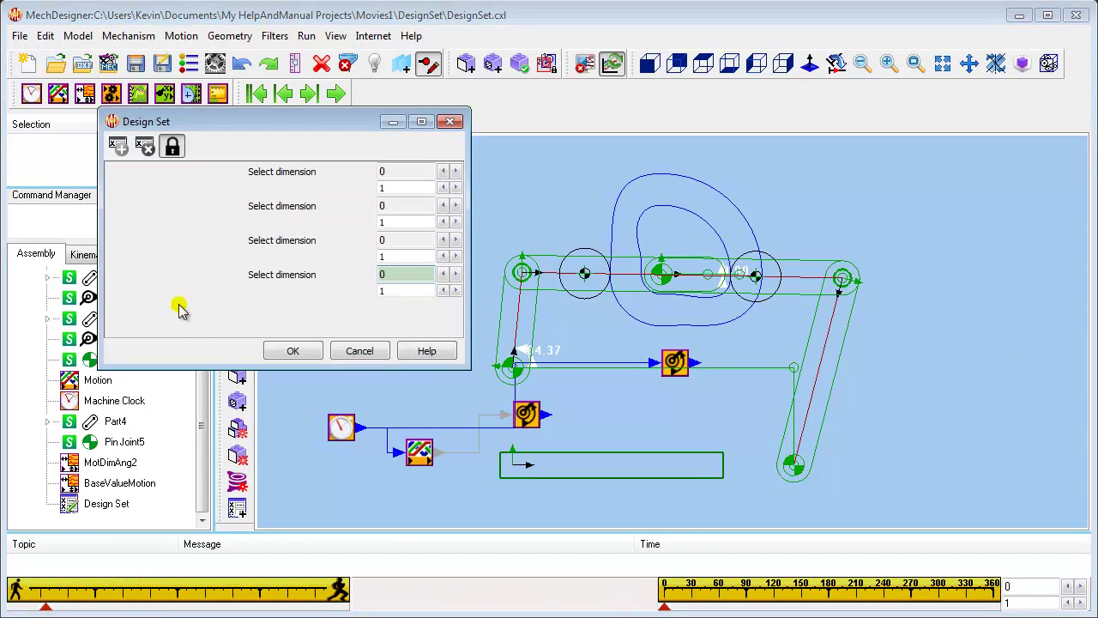
left_click_drag(314, 115, 271, 62)
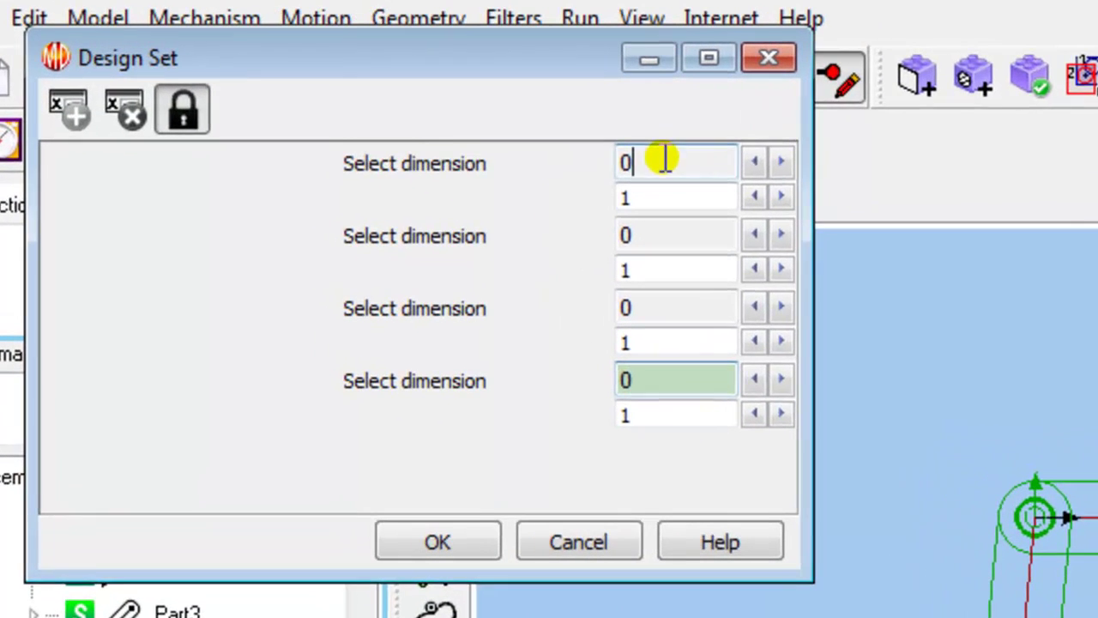
left_click(393, 112)
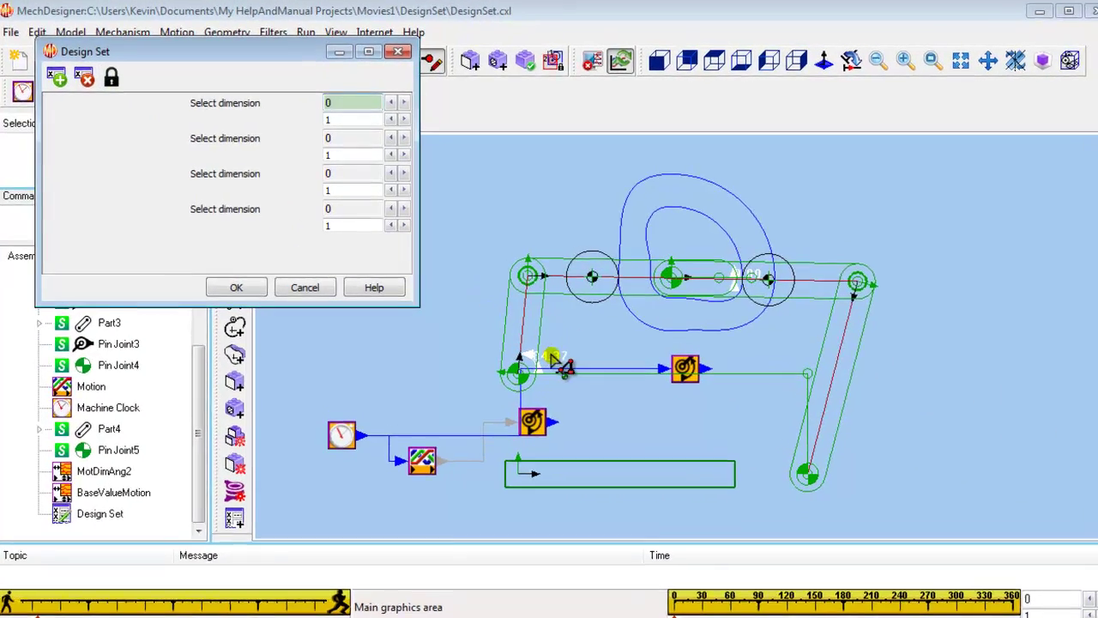
left_click(554, 359)
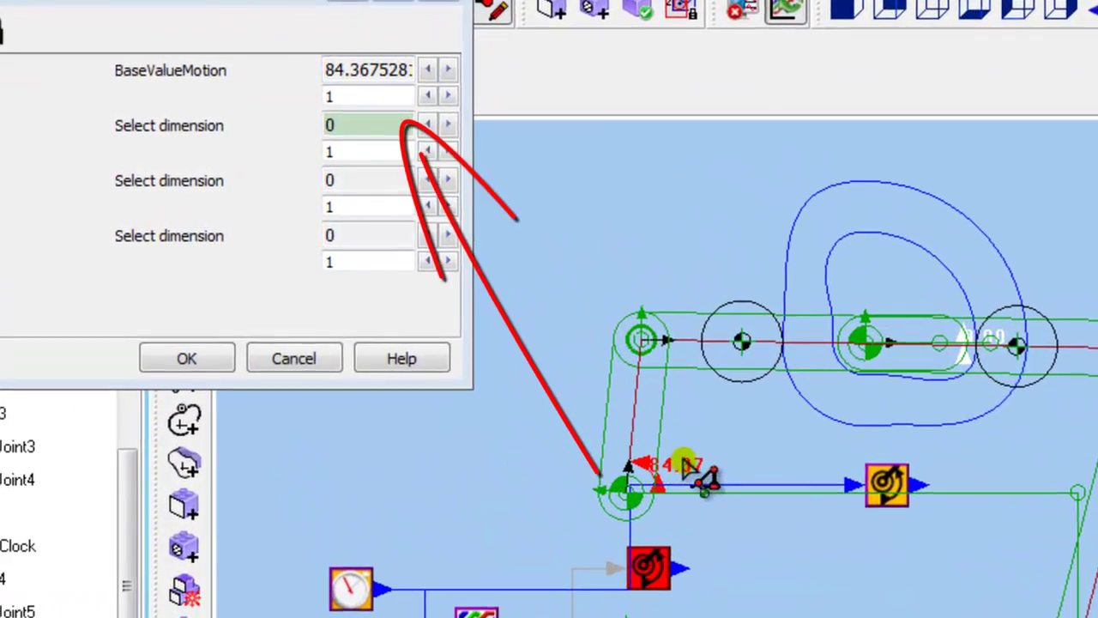
Assign the Coupler's OffsetLeft, Separation and CamFollowerRadius dimensions to the remaining three design set entries, and lock the set
left_click(695, 378)
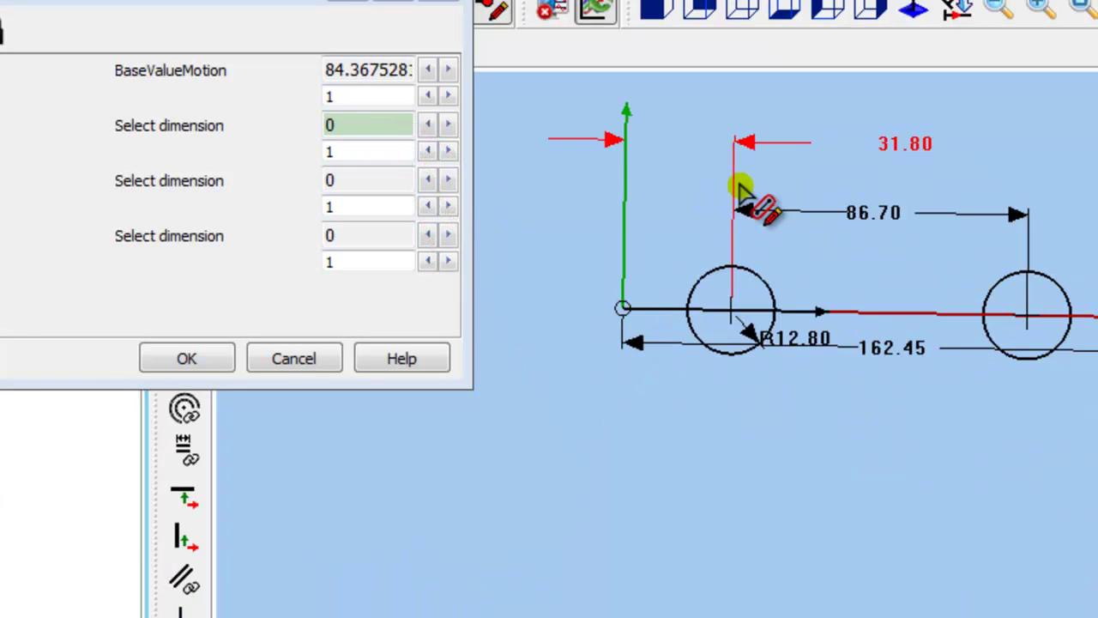
left_click(754, 152)
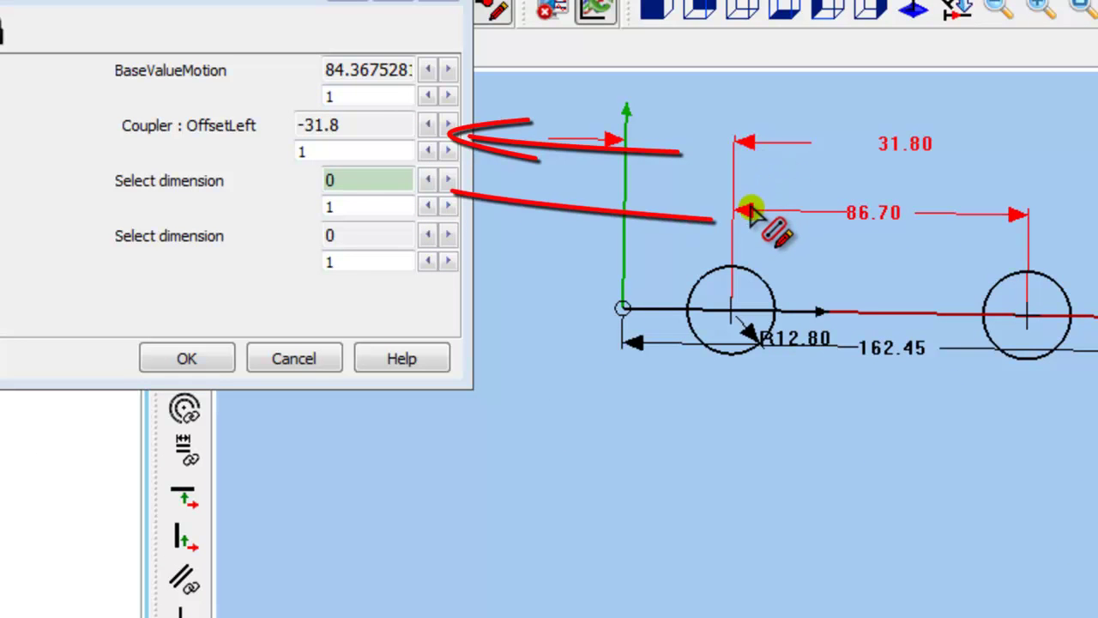
left_click(750, 211)
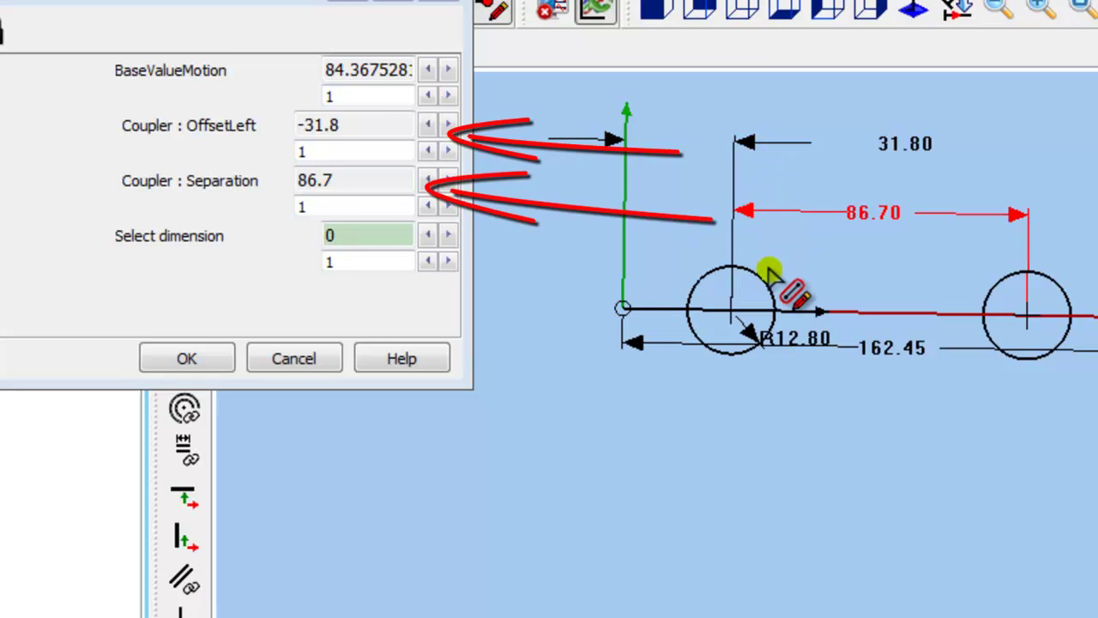
left_click(747, 330)
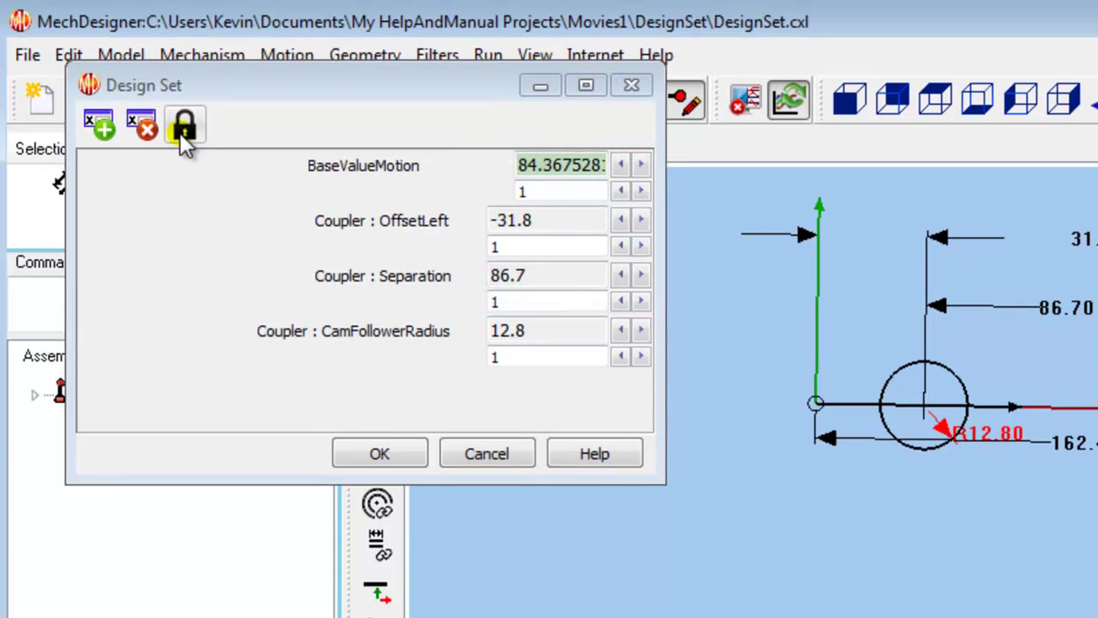
left_click(183, 131)
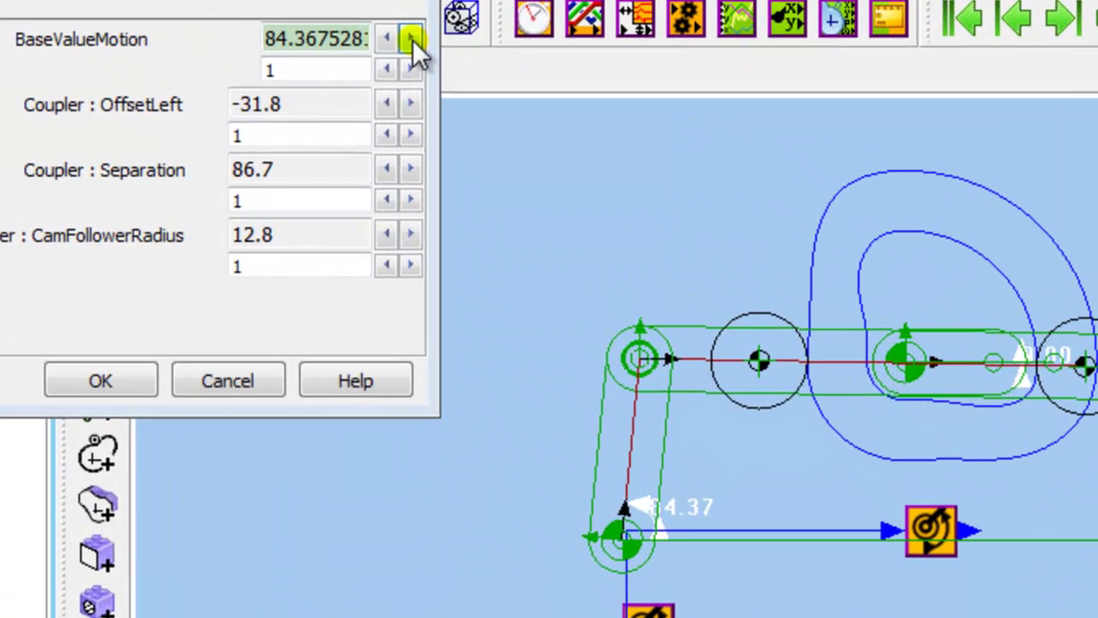
Reduce BaseValueMotion in the design set in steps of 1 to about 74.37
left_click(411, 38)
left_click(412, 38)
left_click(388, 38)
left_click(388, 39)
left_click(388, 39)
left_click(388, 39)
left_click(387, 39)
left_click(388, 38)
left_click(388, 38)
left_click(387, 39)
left_click(388, 38)
left_click(387, 39)
left_click(388, 39)
left_click(388, 39)
left_click(388, 38)
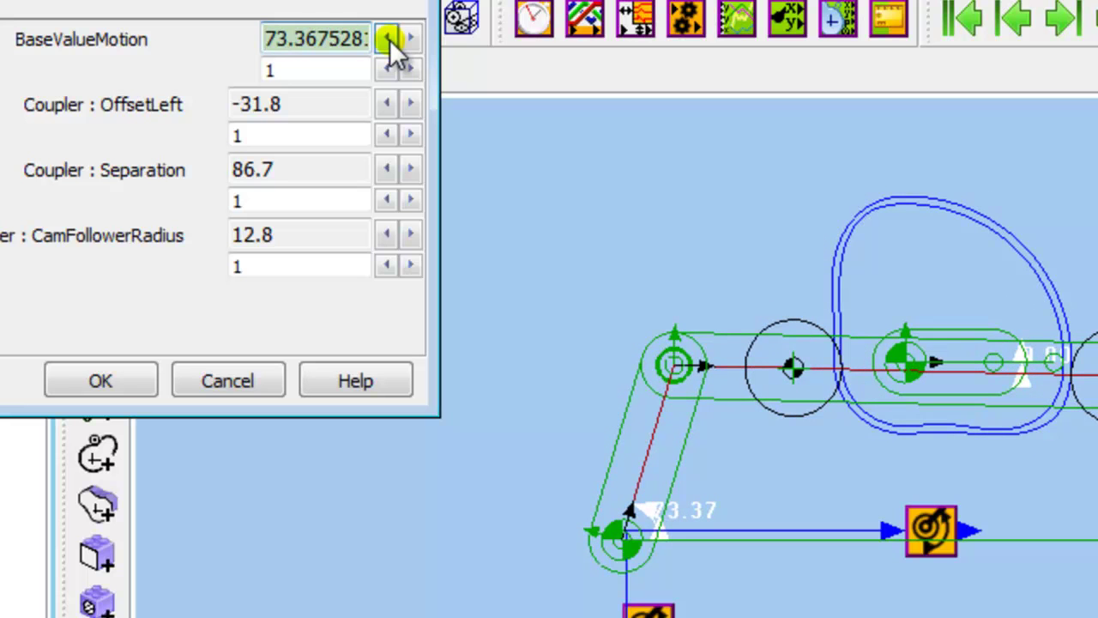
left_click(408, 39)
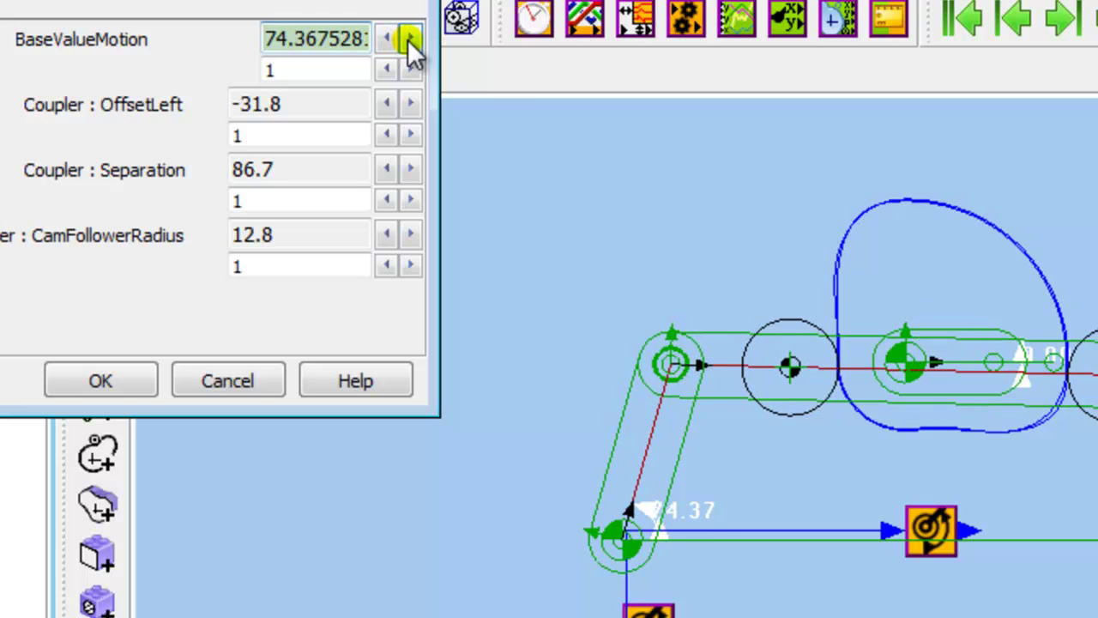
Try Coupler OffsetLeft values between -27.8 and -32.8 in steps of 1, finishing at -31.8
left_click(409, 103)
left_click(409, 103)
left_click(409, 102)
left_click(409, 103)
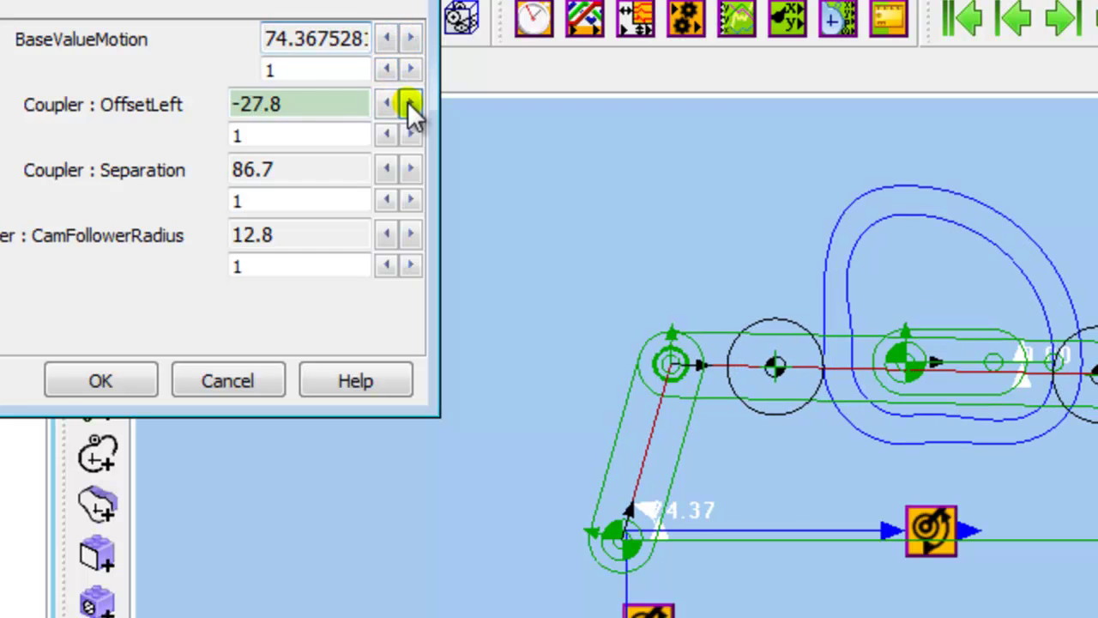
left_click(384, 103)
left_click(384, 103)
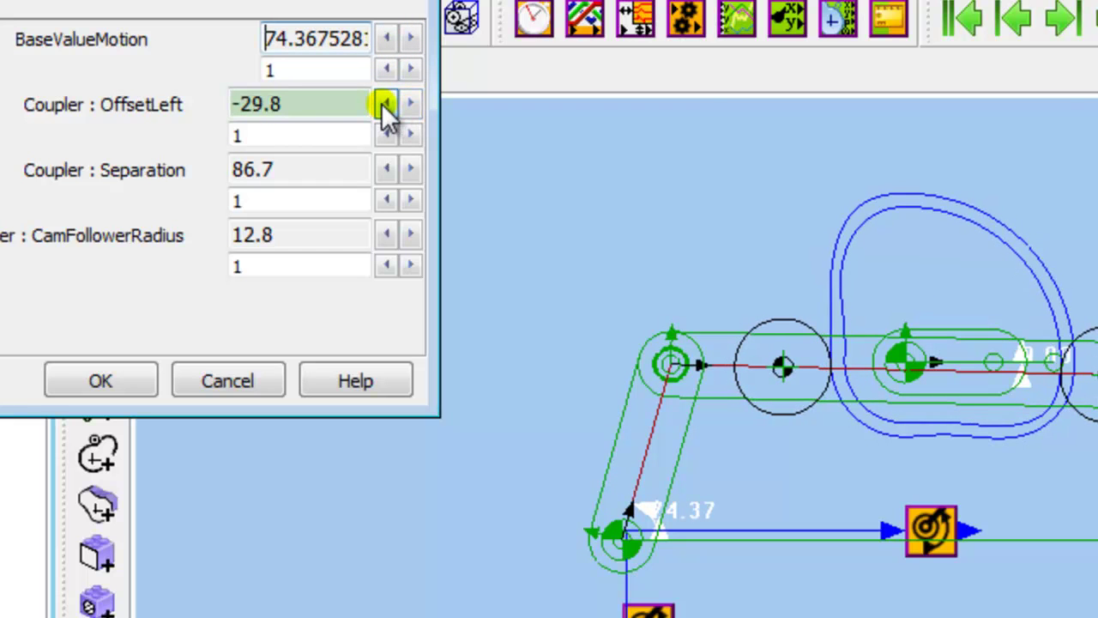
left_click(383, 102)
left_click(384, 103)
left_click(383, 103)
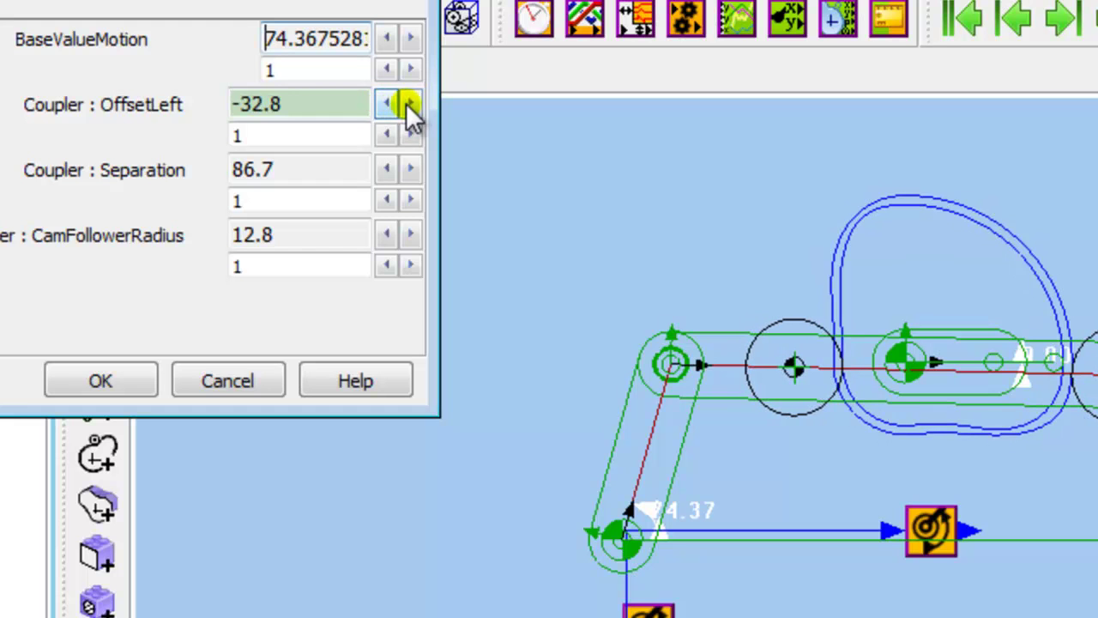
left_click(409, 103)
Set the Coupler's Separation to 89.7 and its OffsetLeft to -29.8 in the design set
left_click(411, 169)
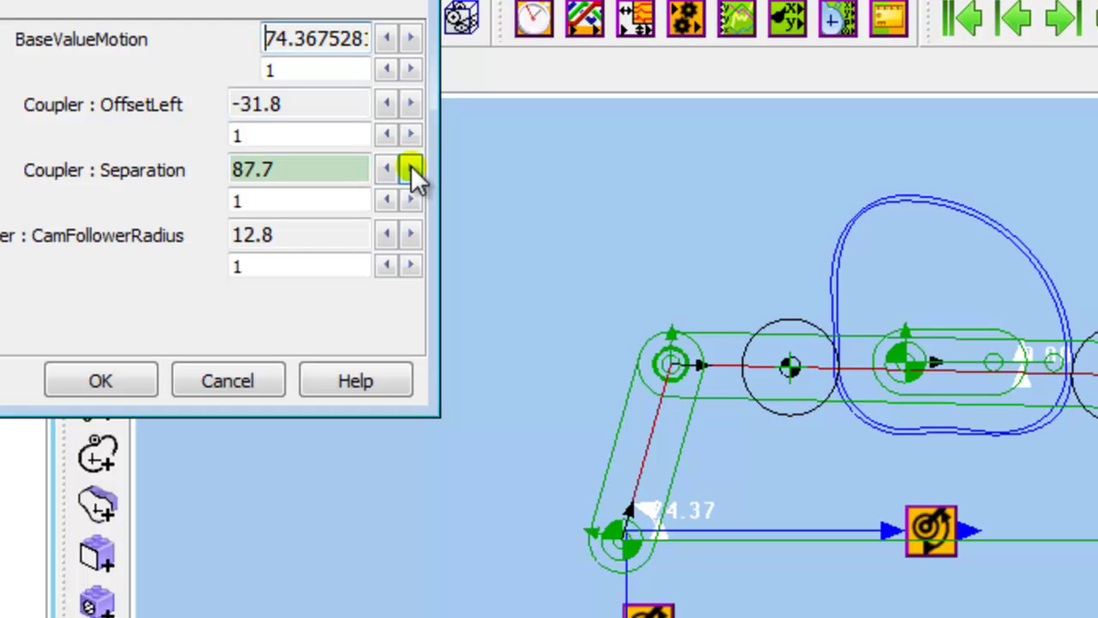
left_click(411, 169)
left_click(411, 169)
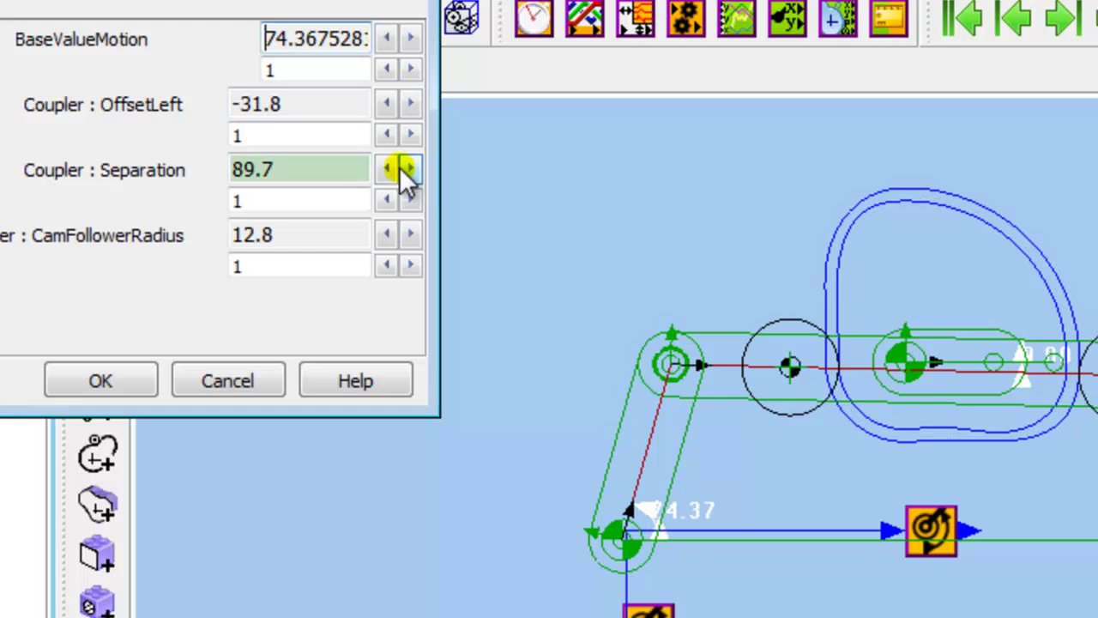
left_click(411, 103)
left_click(411, 103)
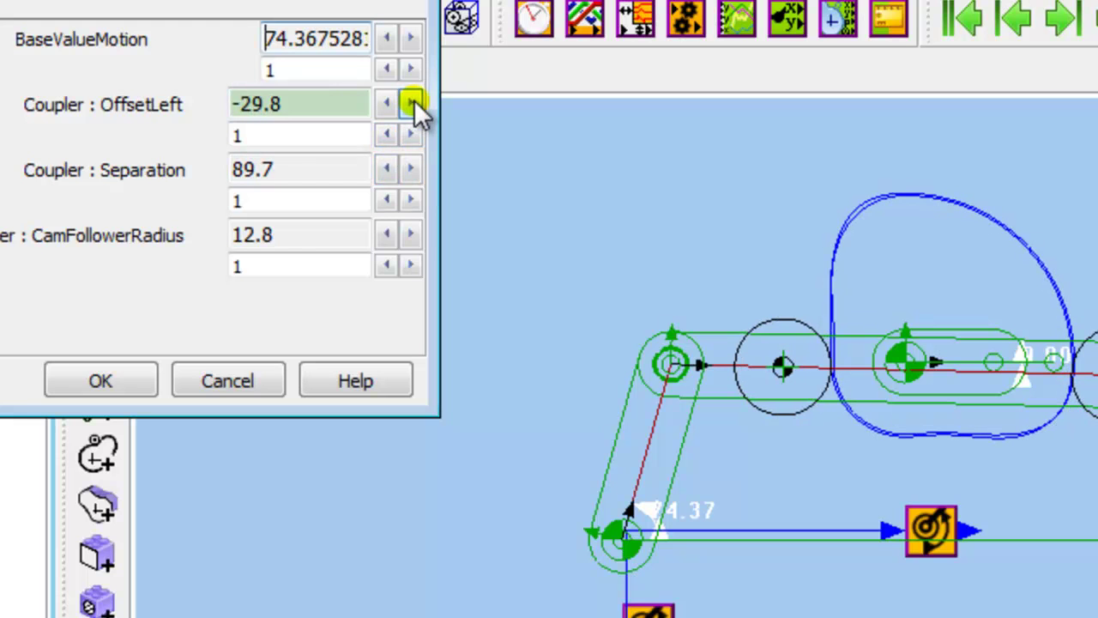
Increase the Coupler's CamFollowerRadius to 18.8 in the design set, and bring it back down to 14.8
left_click(412, 235)
left_click(411, 235)
left_click(412, 235)
left_click(411, 235)
left_click(411, 235)
left_click(411, 235)
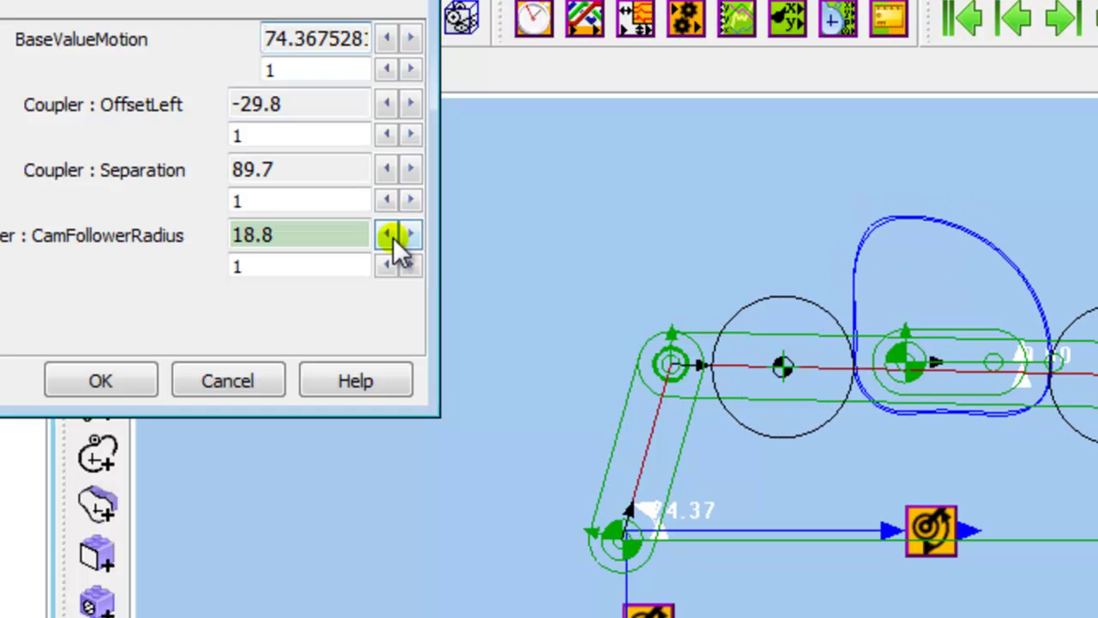
left_click(387, 235)
left_click(388, 235)
left_click(387, 235)
left_click(388, 235)
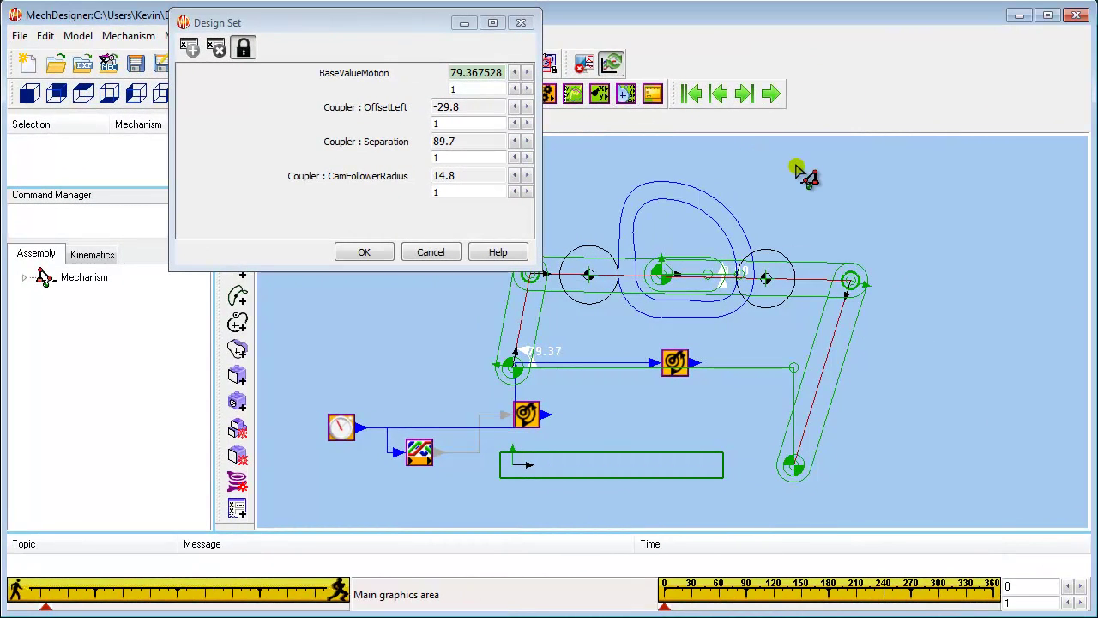
Add two Cam Data blocks, one below the other, to the right of the cams, and a Graph block beside them
left_click(796, 171)
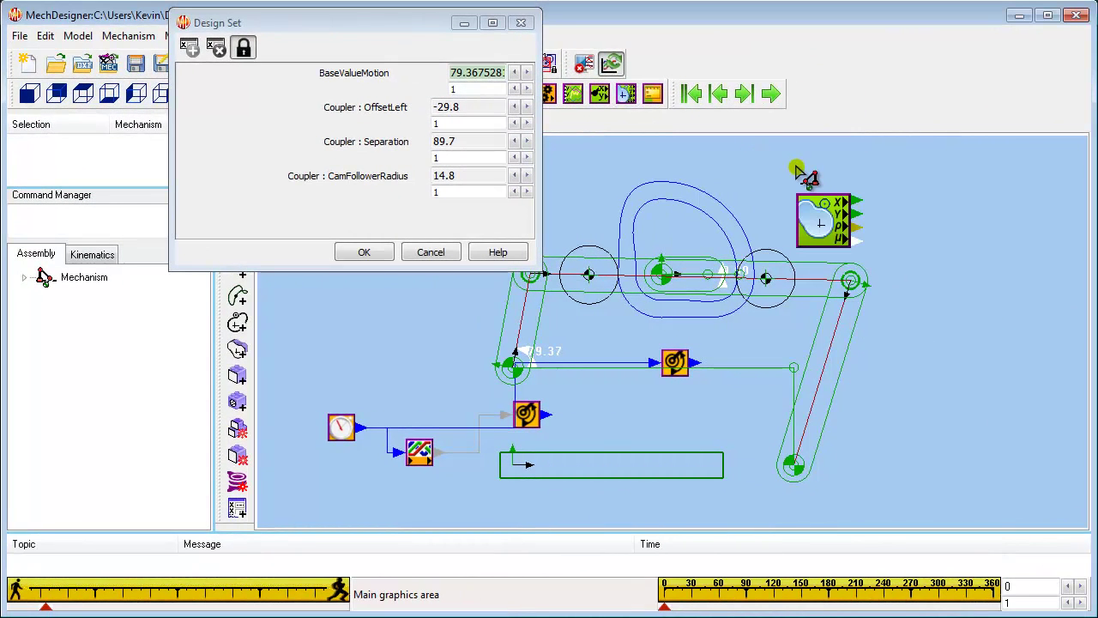
left_click(623, 96)
left_click(823, 314)
left_click(573, 92)
left_click(943, 216)
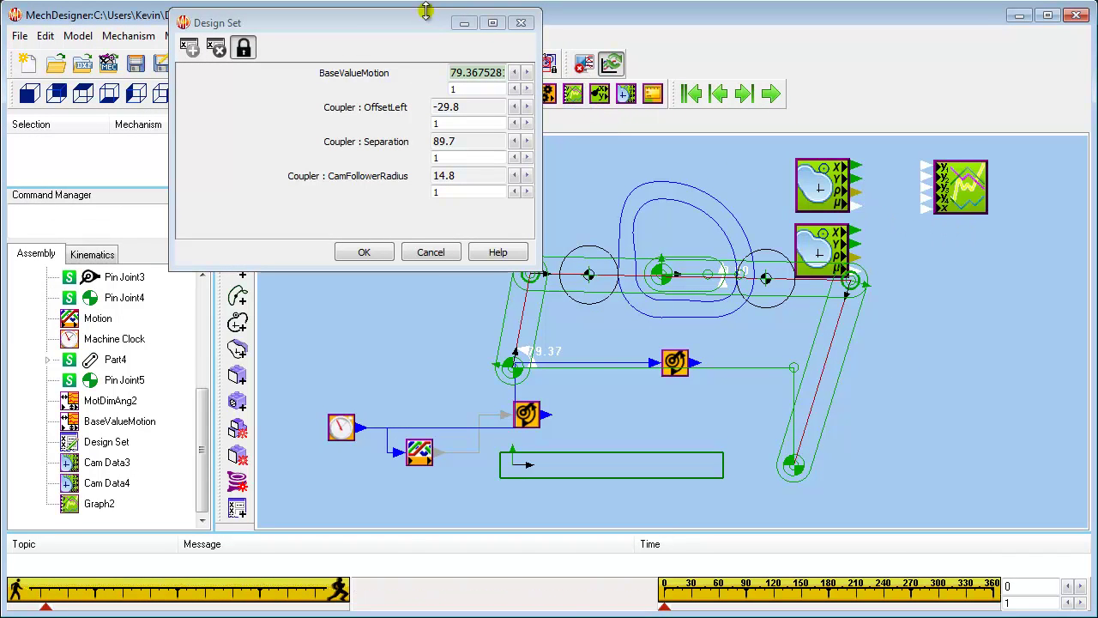
Add a linear motion function block below the Graph block and connect its output to the graph's X input
left_click_drag(419, 14, 398, 119)
left_click(463, 96)
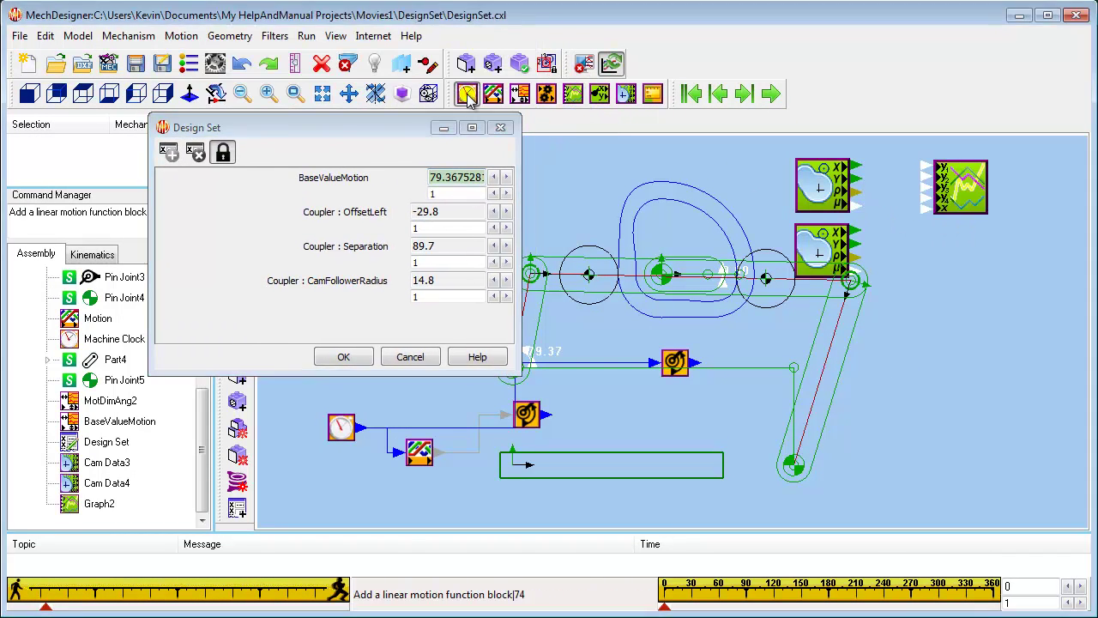
left_click(951, 308)
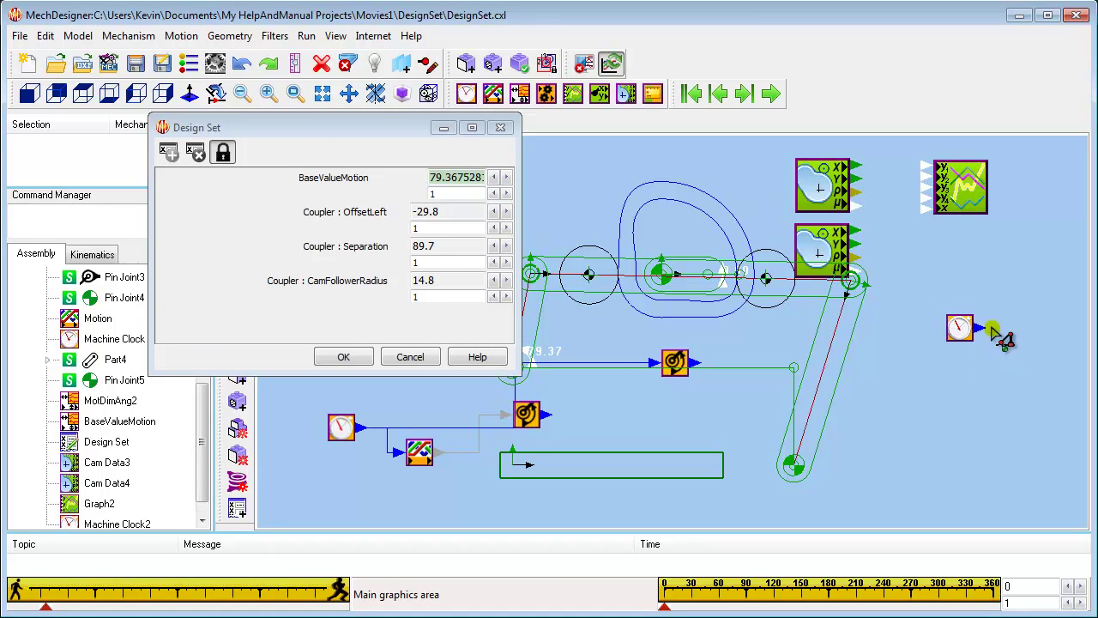
left_click(981, 328)
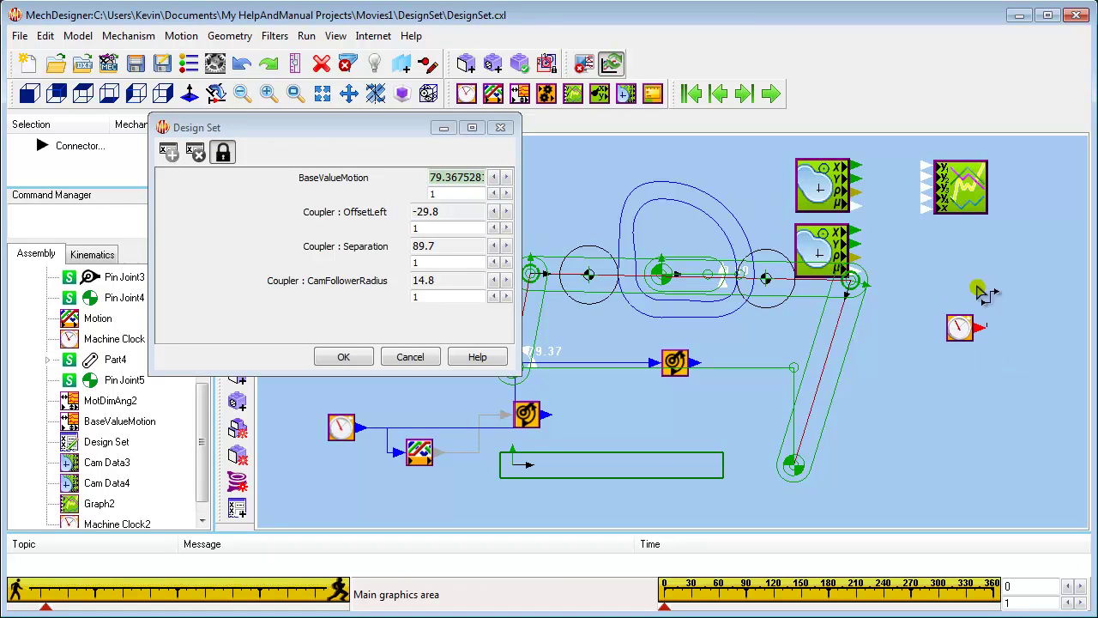
left_click(925, 209)
Edit the upper Cam Data block and assign the outer cam track to it
left_click(826, 191)
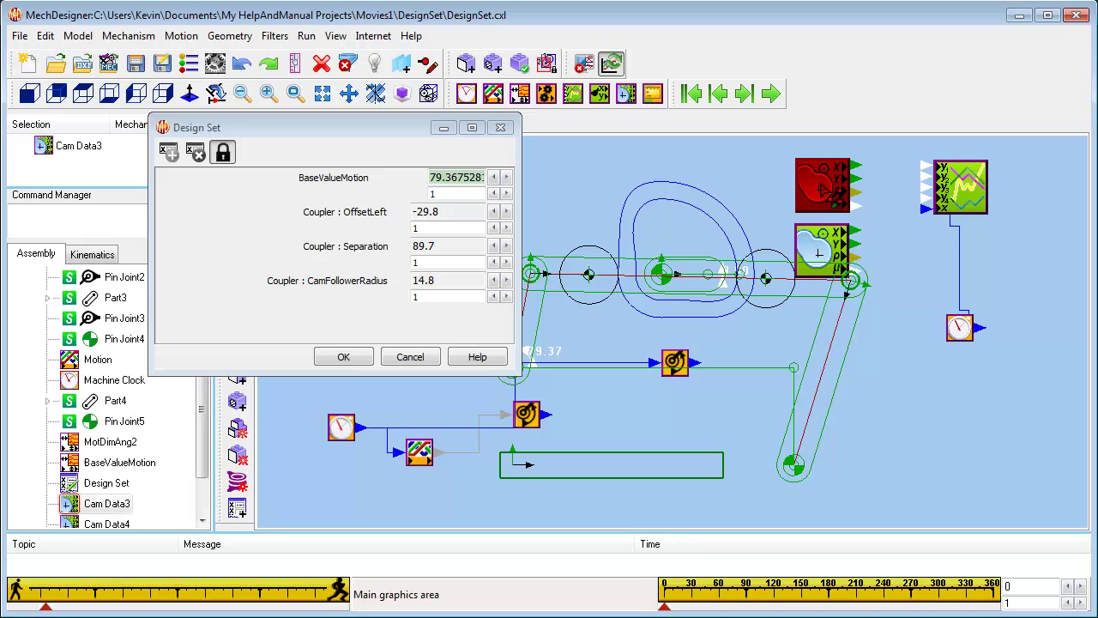
right_click(47, 150)
left_click(83, 160)
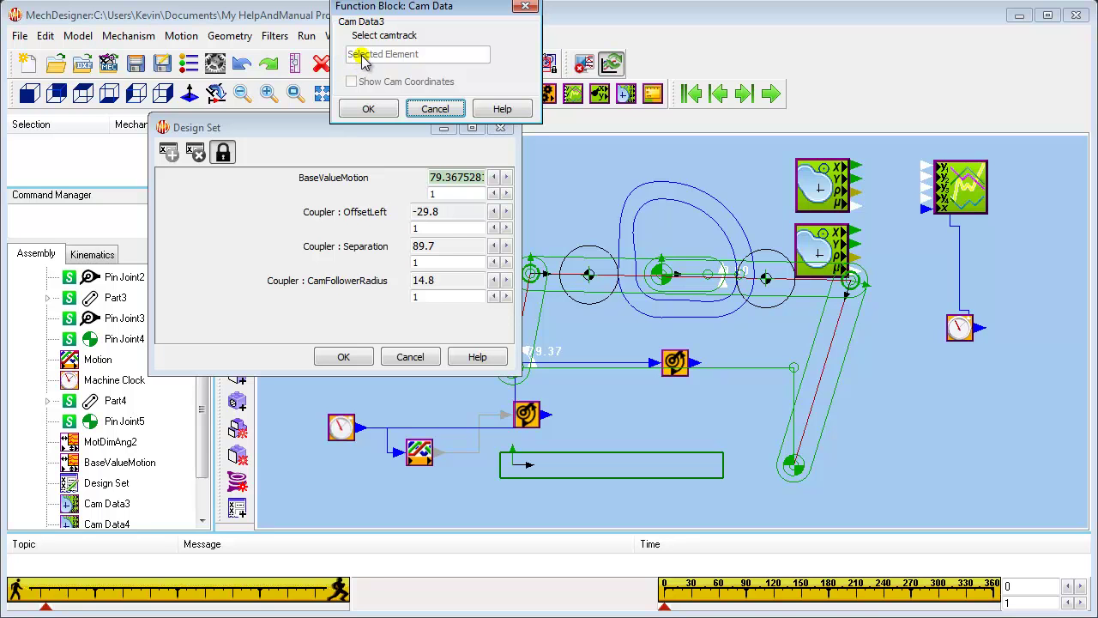
left_click(614, 212)
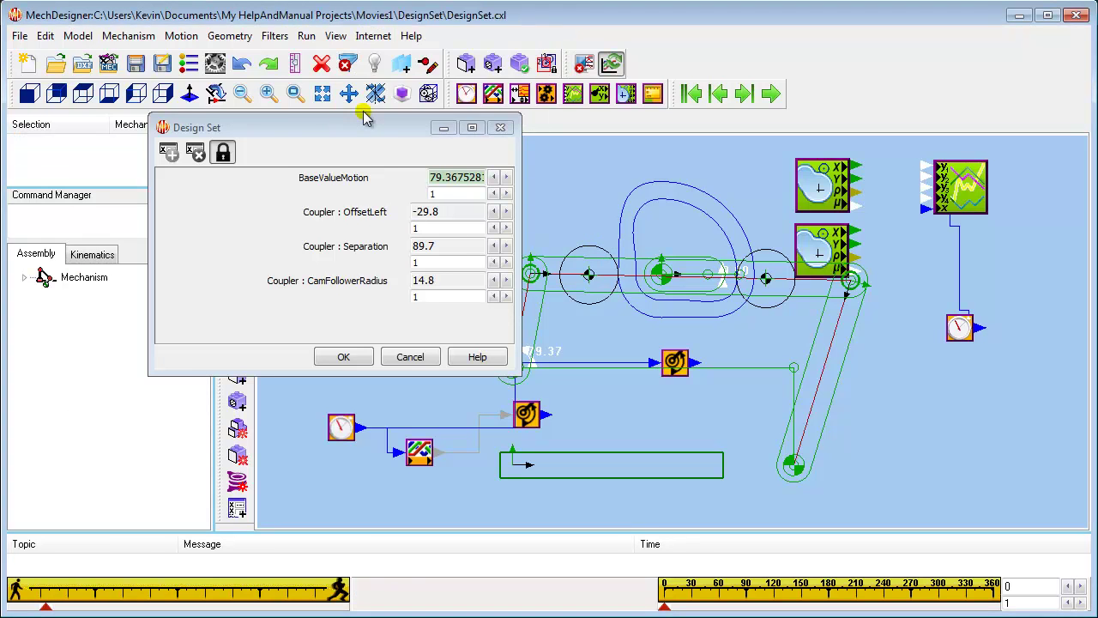
Edit the lower Cam Data block and assign the inner cam track to it
left_click(796, 254)
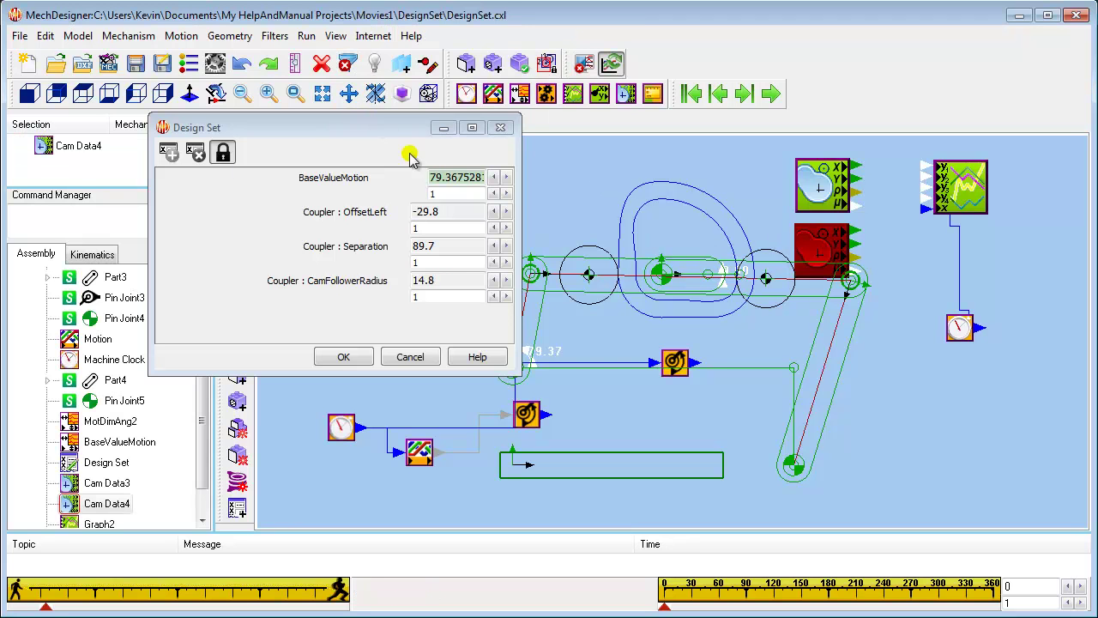
right_click(57, 149)
left_click(64, 157)
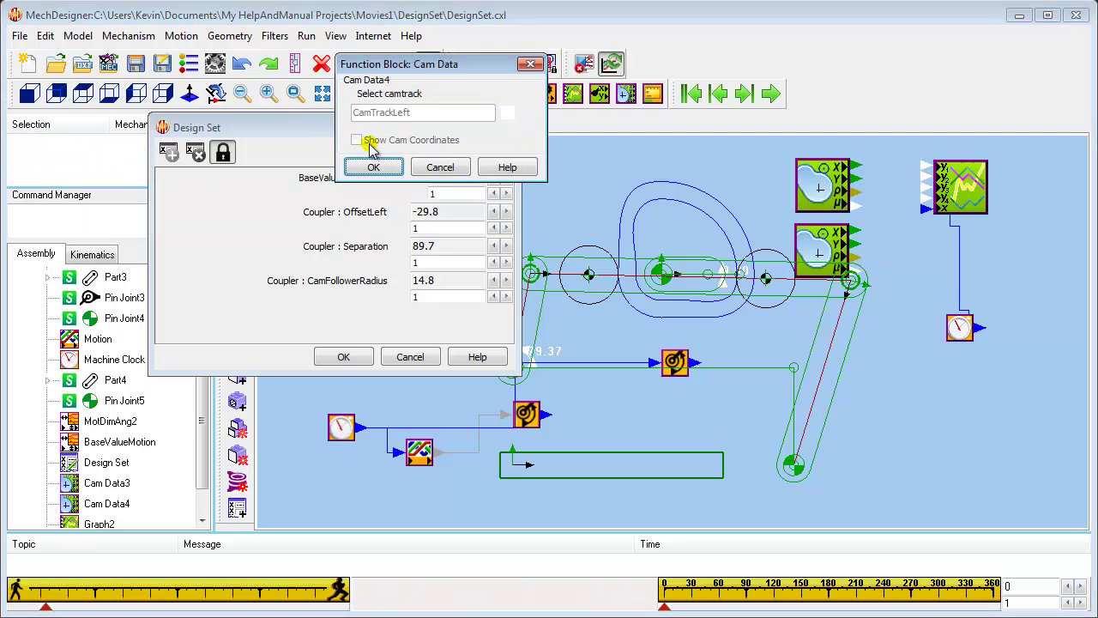
left_click(721, 227)
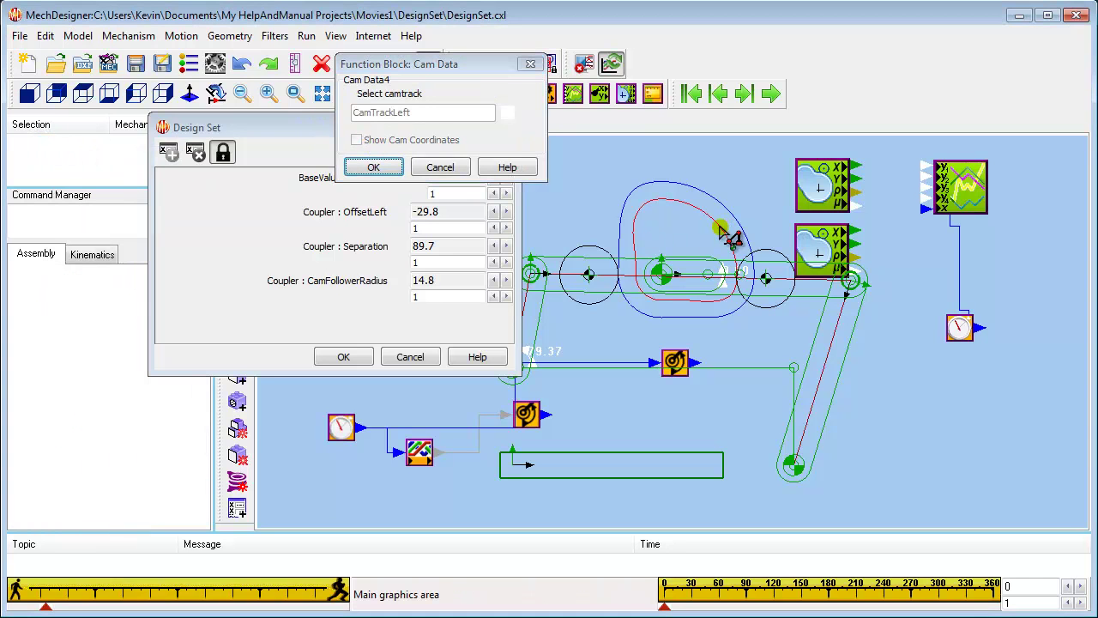
left_click(371, 168)
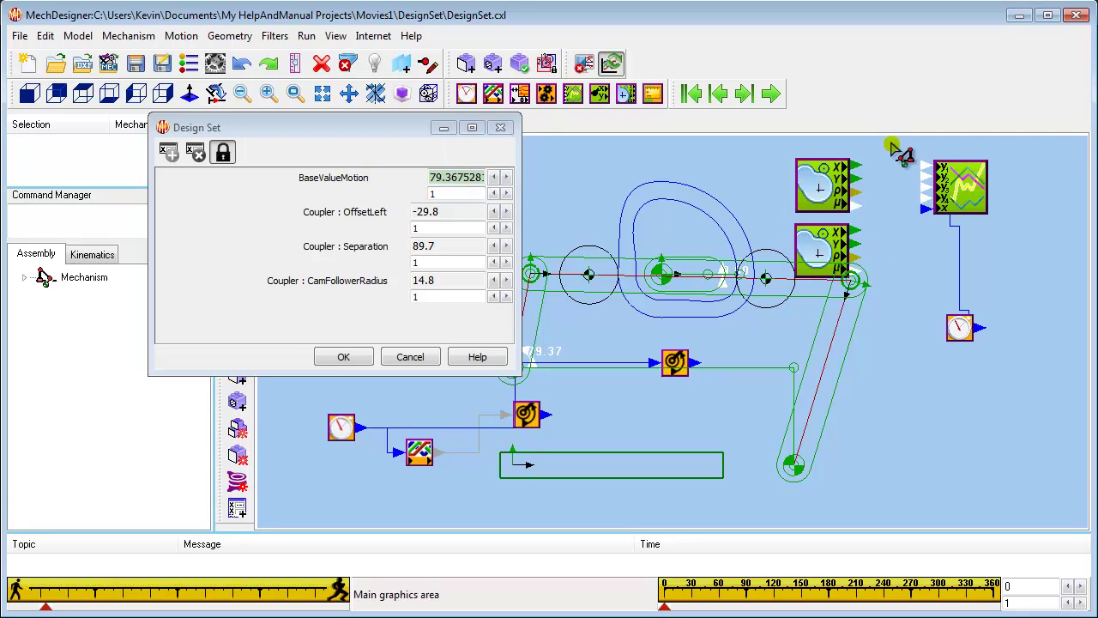
Connect the ρ outputs of the upper and lower Cam Data blocks to the graph's Y1 and Y2 inputs, and open the graph beside the design set
left_click_drag(865, 194, 921, 169)
left_click_drag(859, 257, 924, 180)
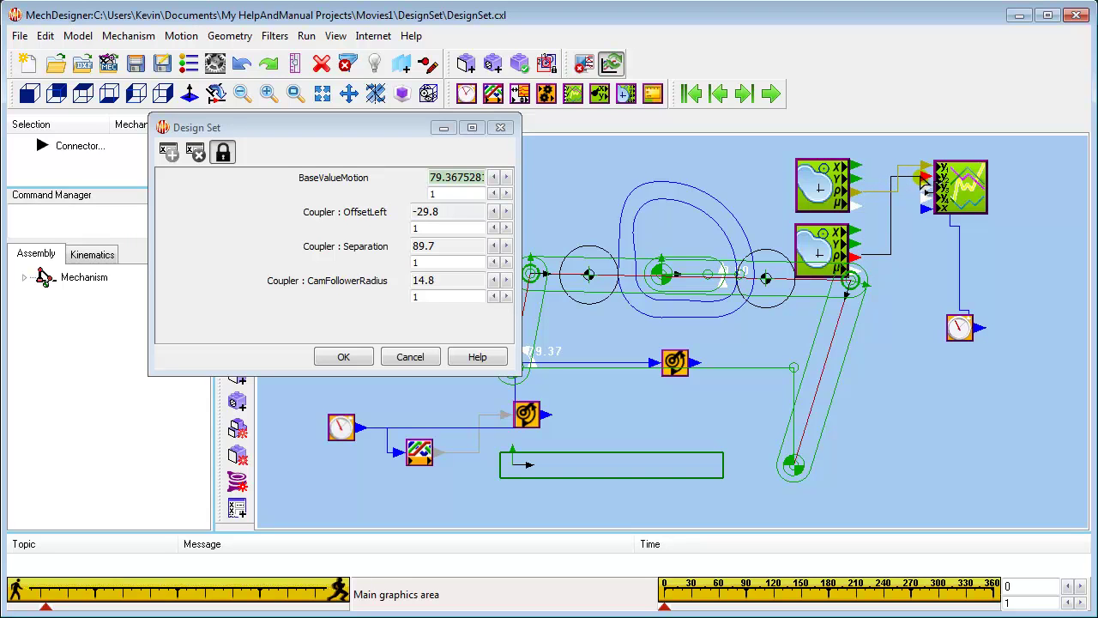
left_click(978, 190)
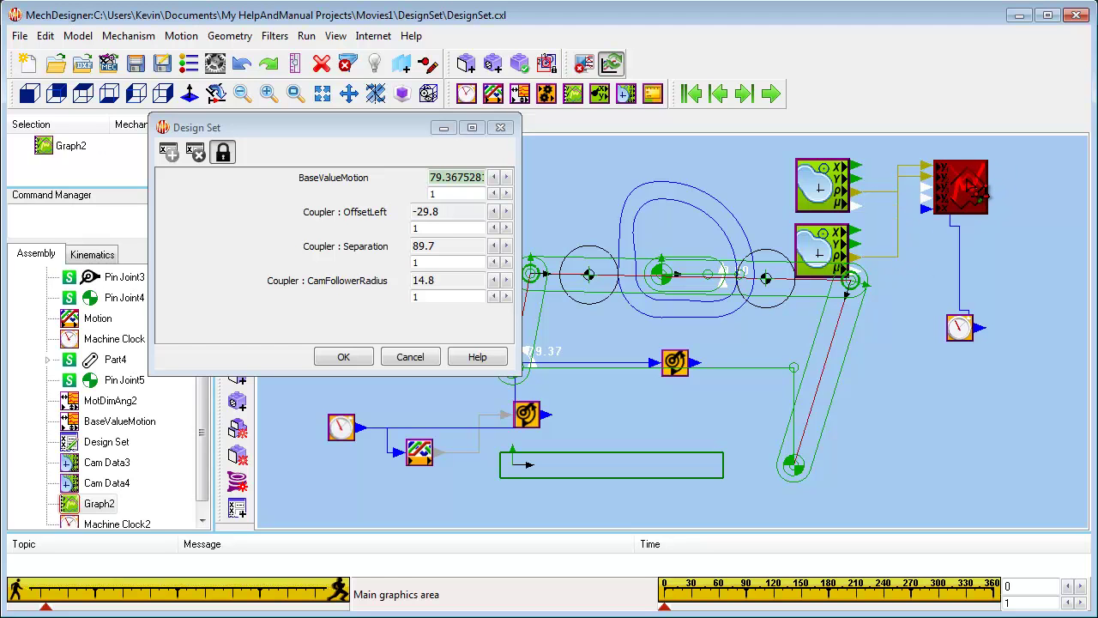
left_click(978, 190)
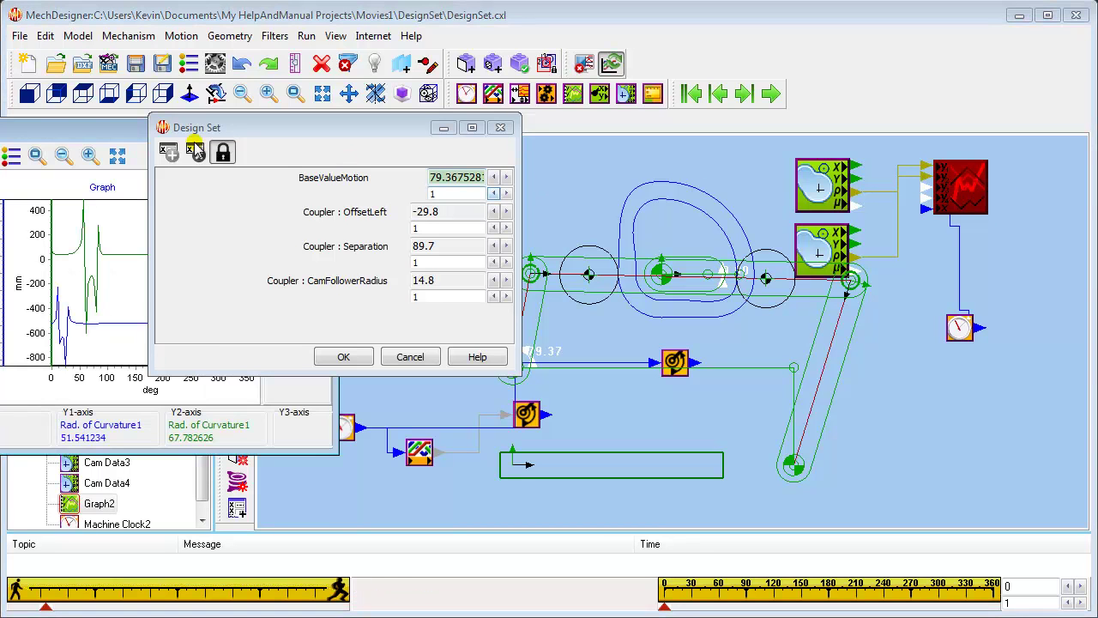
left_click_drag(84, 130, 640, 299)
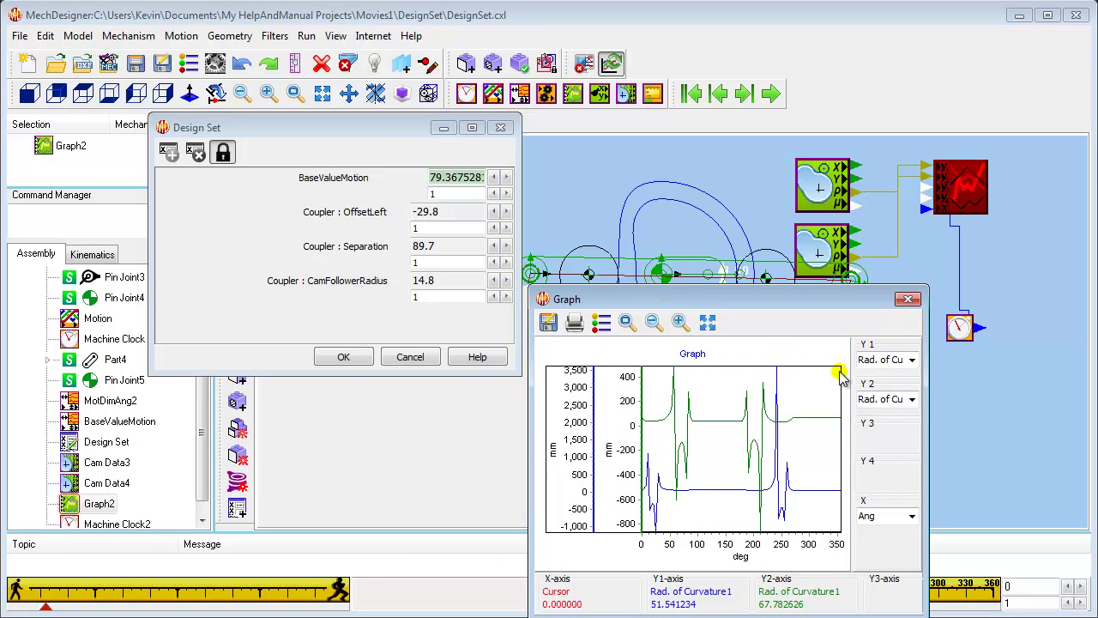
Plot Rad of Curvature2 for both the Y1 and Y2 channels of the graph
left_click(911, 360)
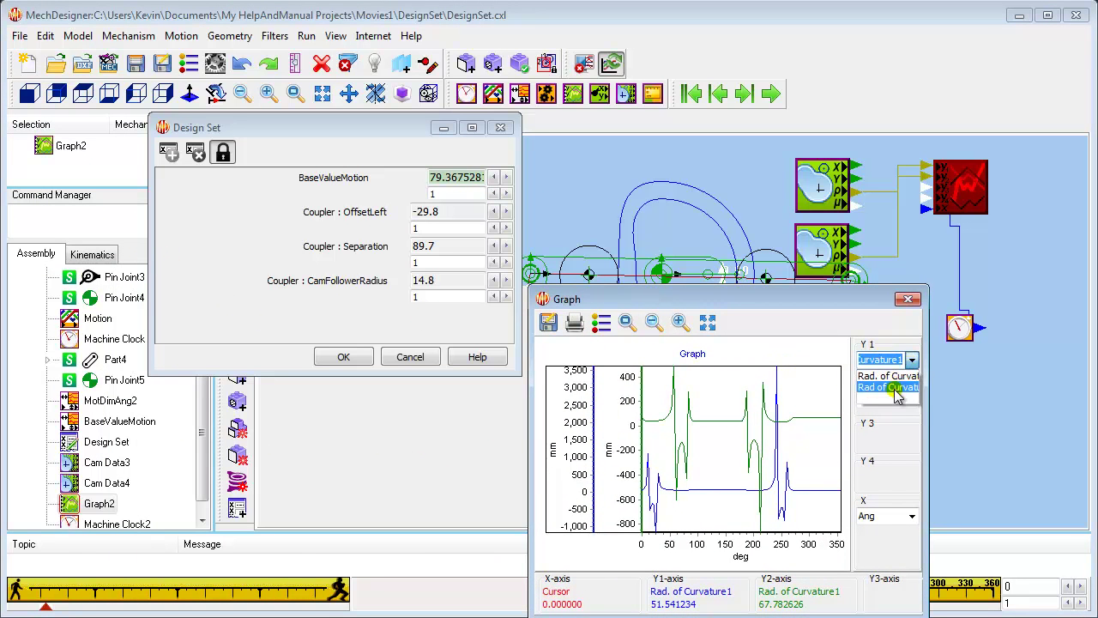
left_click(895, 391)
left_click(911, 401)
left_click(895, 431)
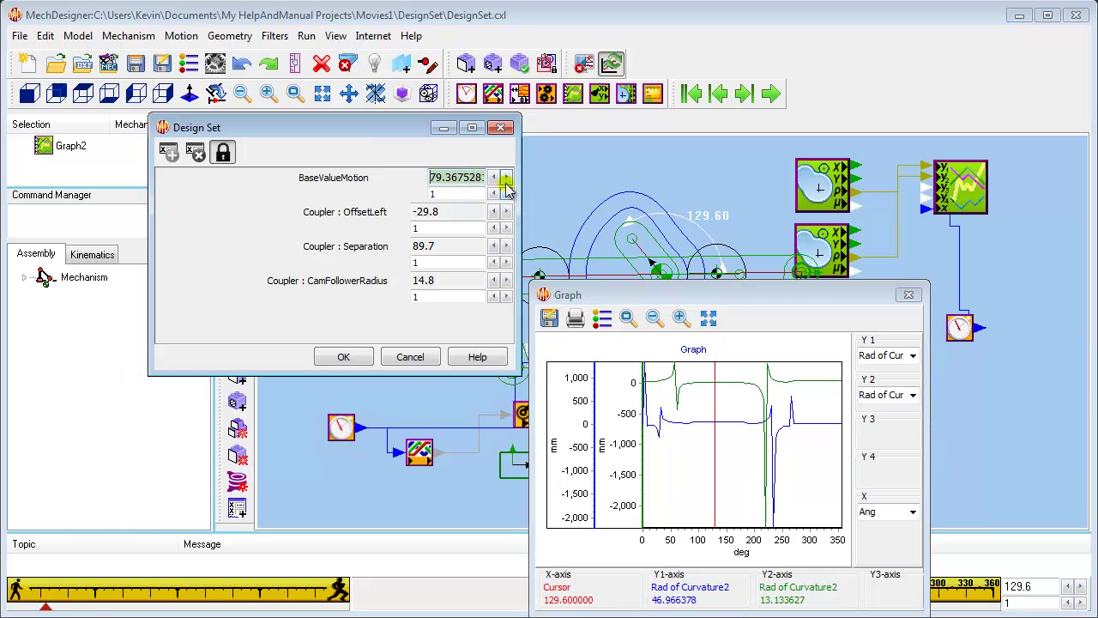
Raise BaseValueMotion by 1, lower it in steps of 1 to 74.367528, and move the graph cursor to about 133 degrees
left_click(506, 177)
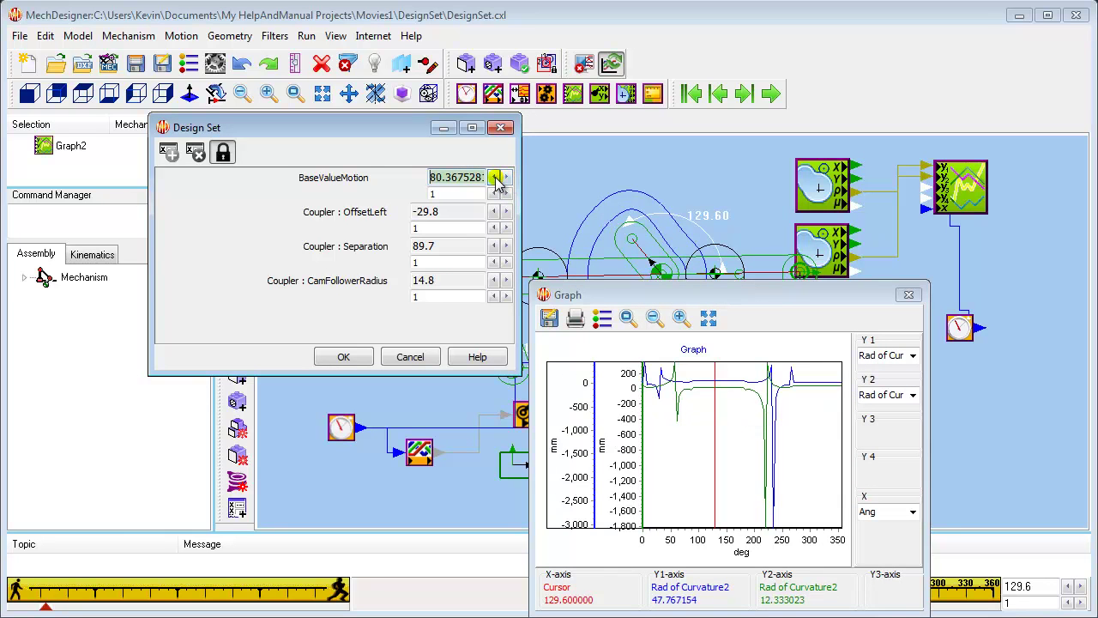
left_click(493, 178)
left_click(493, 178)
left_click(493, 177)
left_click(493, 178)
left_click(493, 177)
left_click(494, 177)
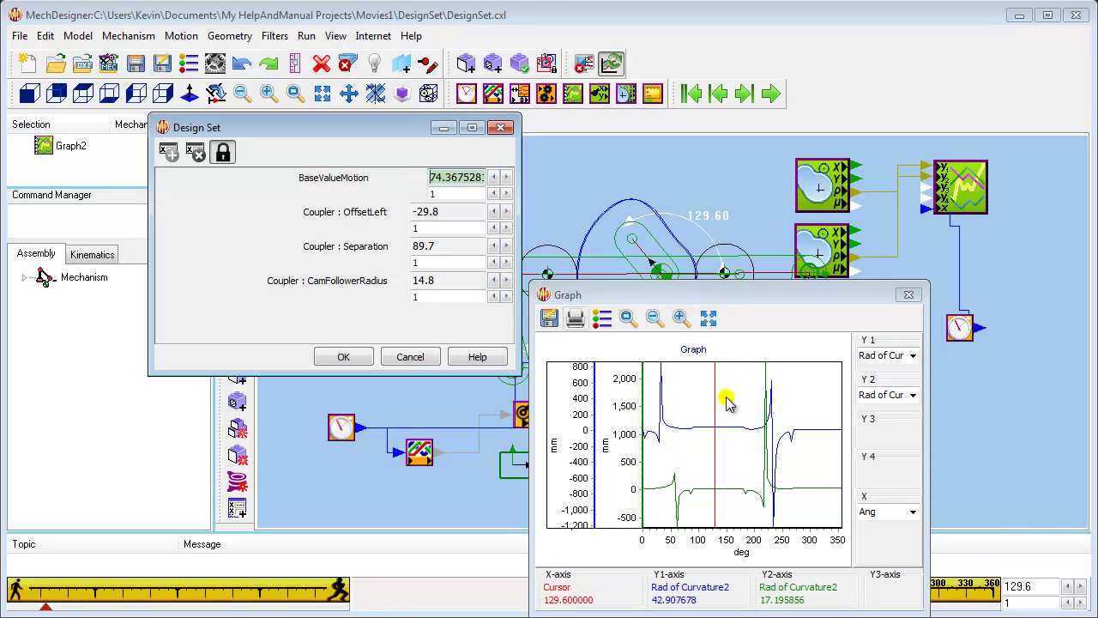
left_click_drag(727, 397, 717, 406)
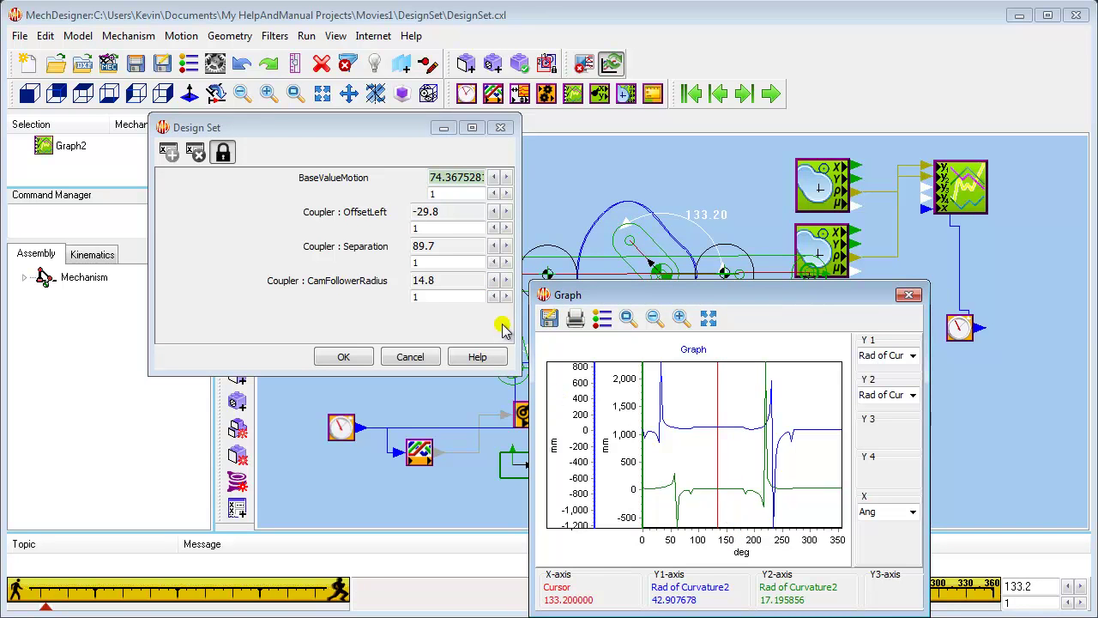
Reduce the Coupler's CamFollowerRadius to 11.8 in the design set
left_click(493, 280)
left_click(494, 280)
left_click(493, 280)
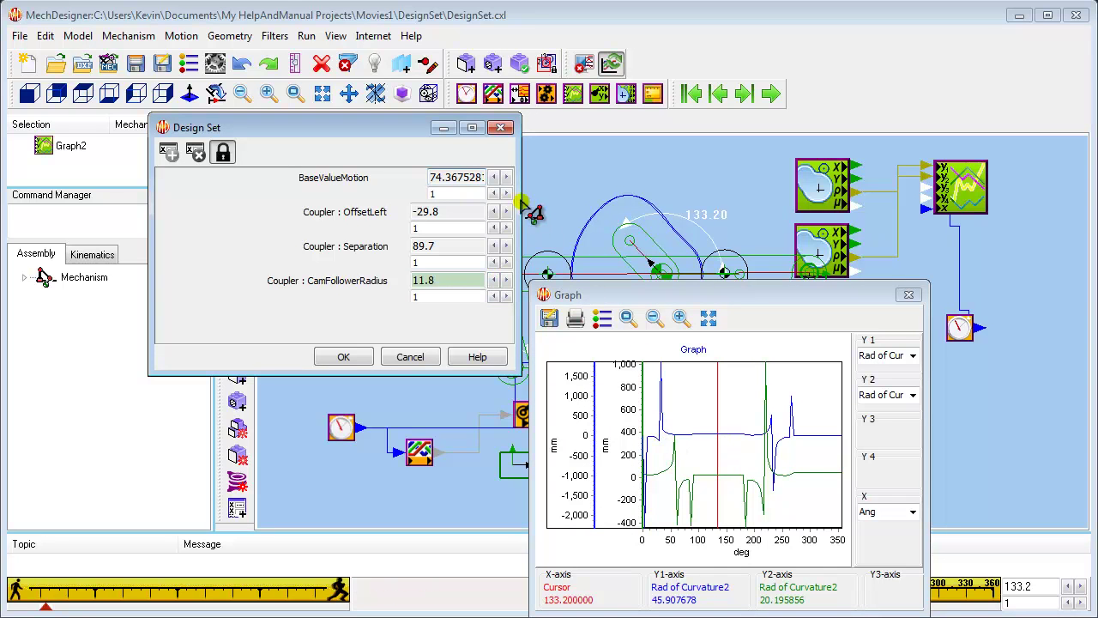
left_click(508, 177)
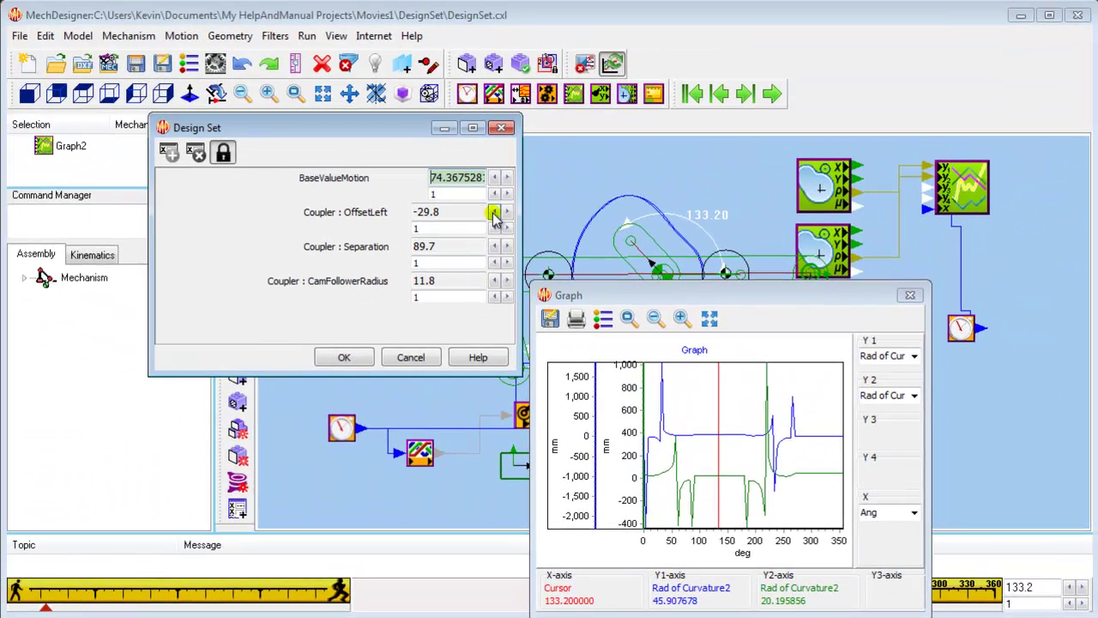
Try Coupler OffsetLeft values from -30.8 to -29.6, fine-tune it to -30 with a 0.1 increment, and move the graph cursor to about 300 degrees
left_click(494, 213)
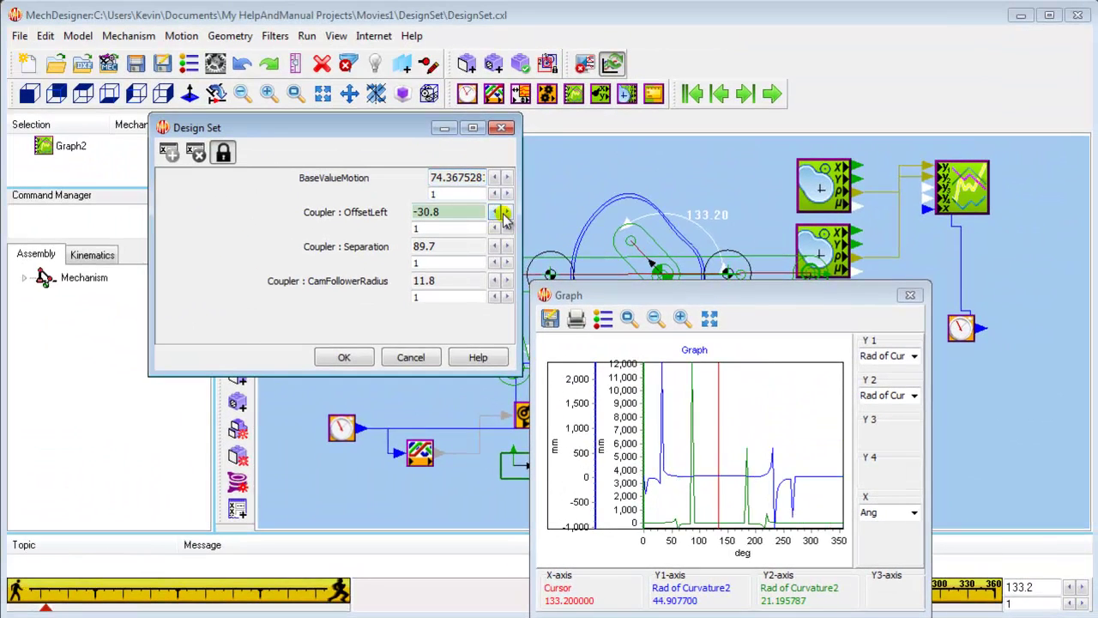
left_click(505, 214)
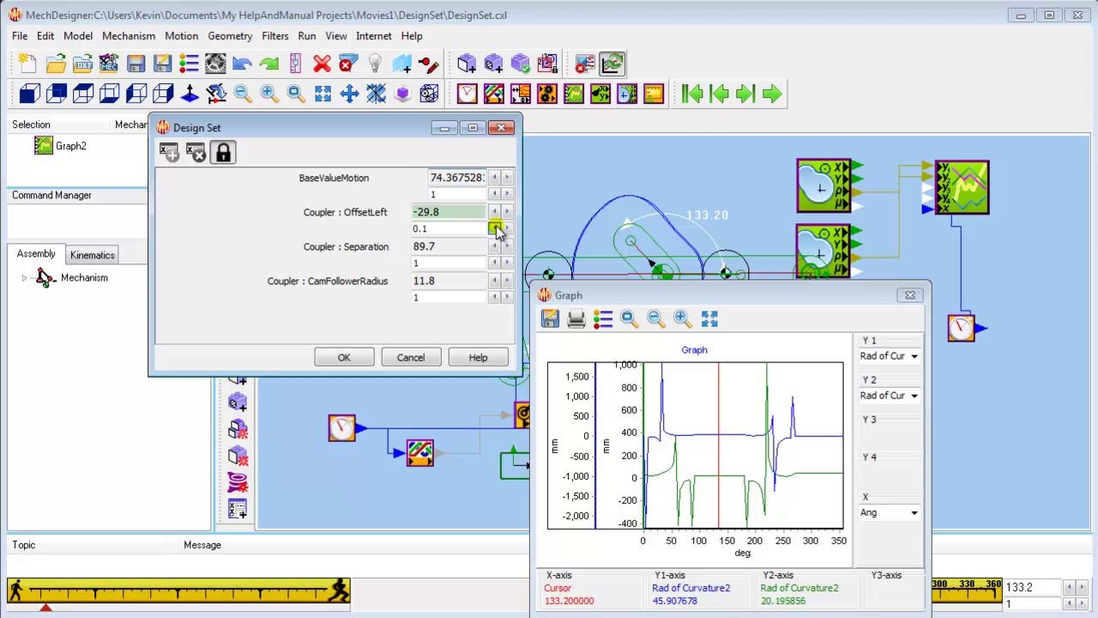
left_click(506, 215)
left_click(506, 215)
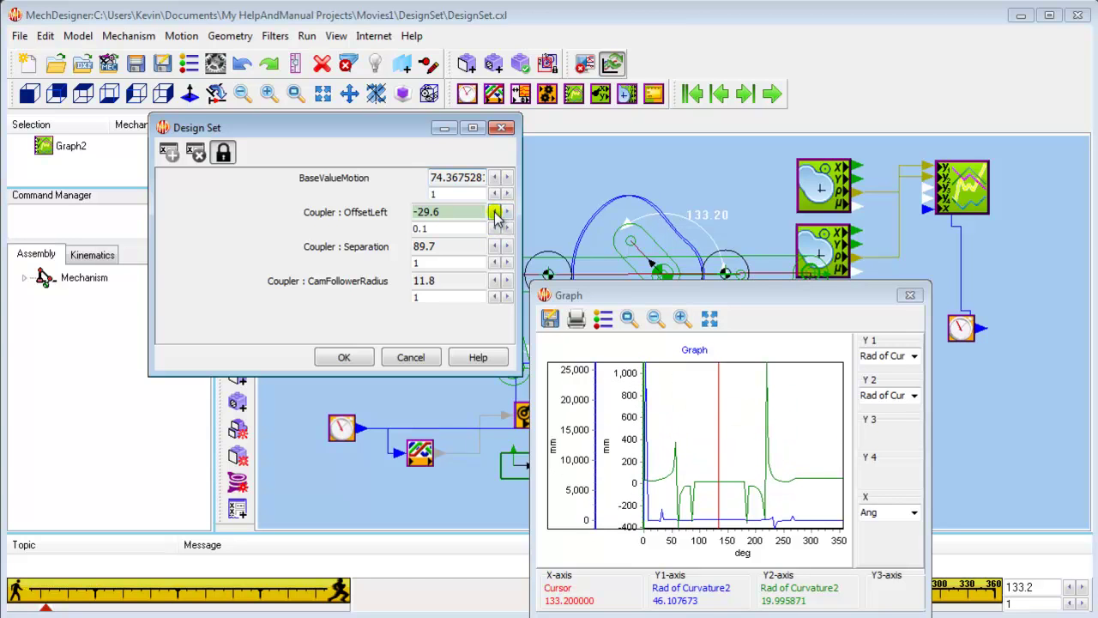
left_click(494, 213)
left_click(494, 213)
left_click(494, 213)
left_click(494, 213)
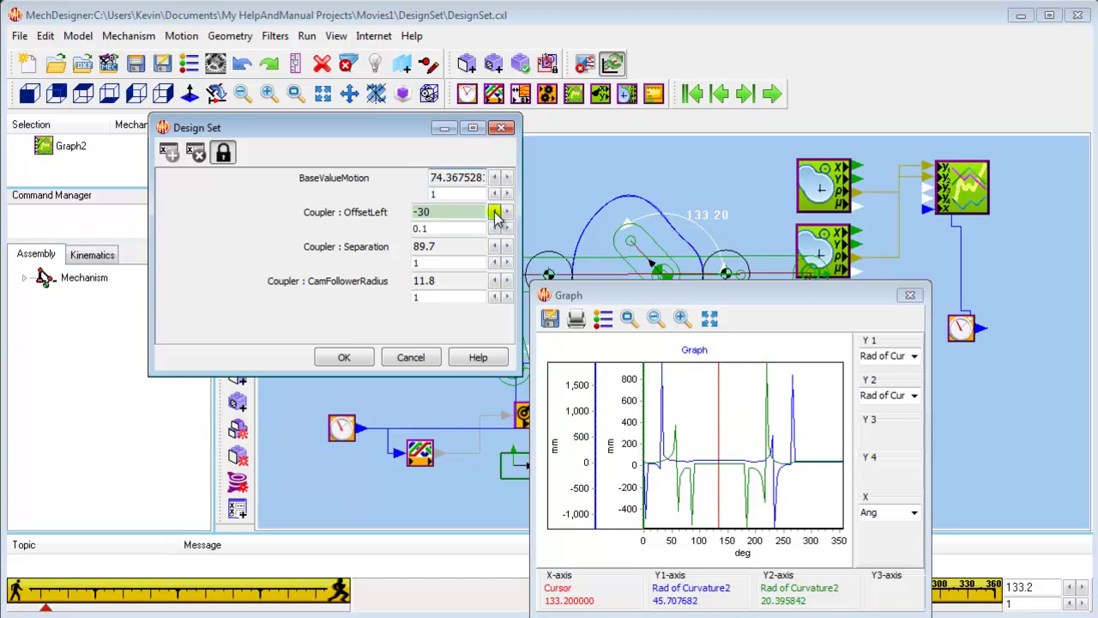
left_click(730, 434)
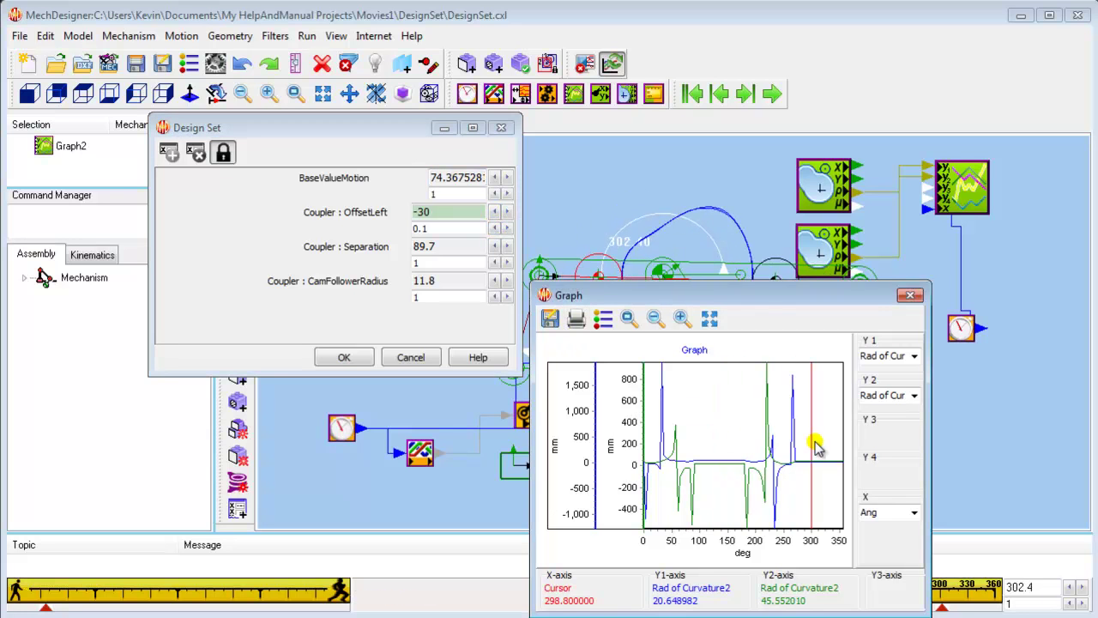